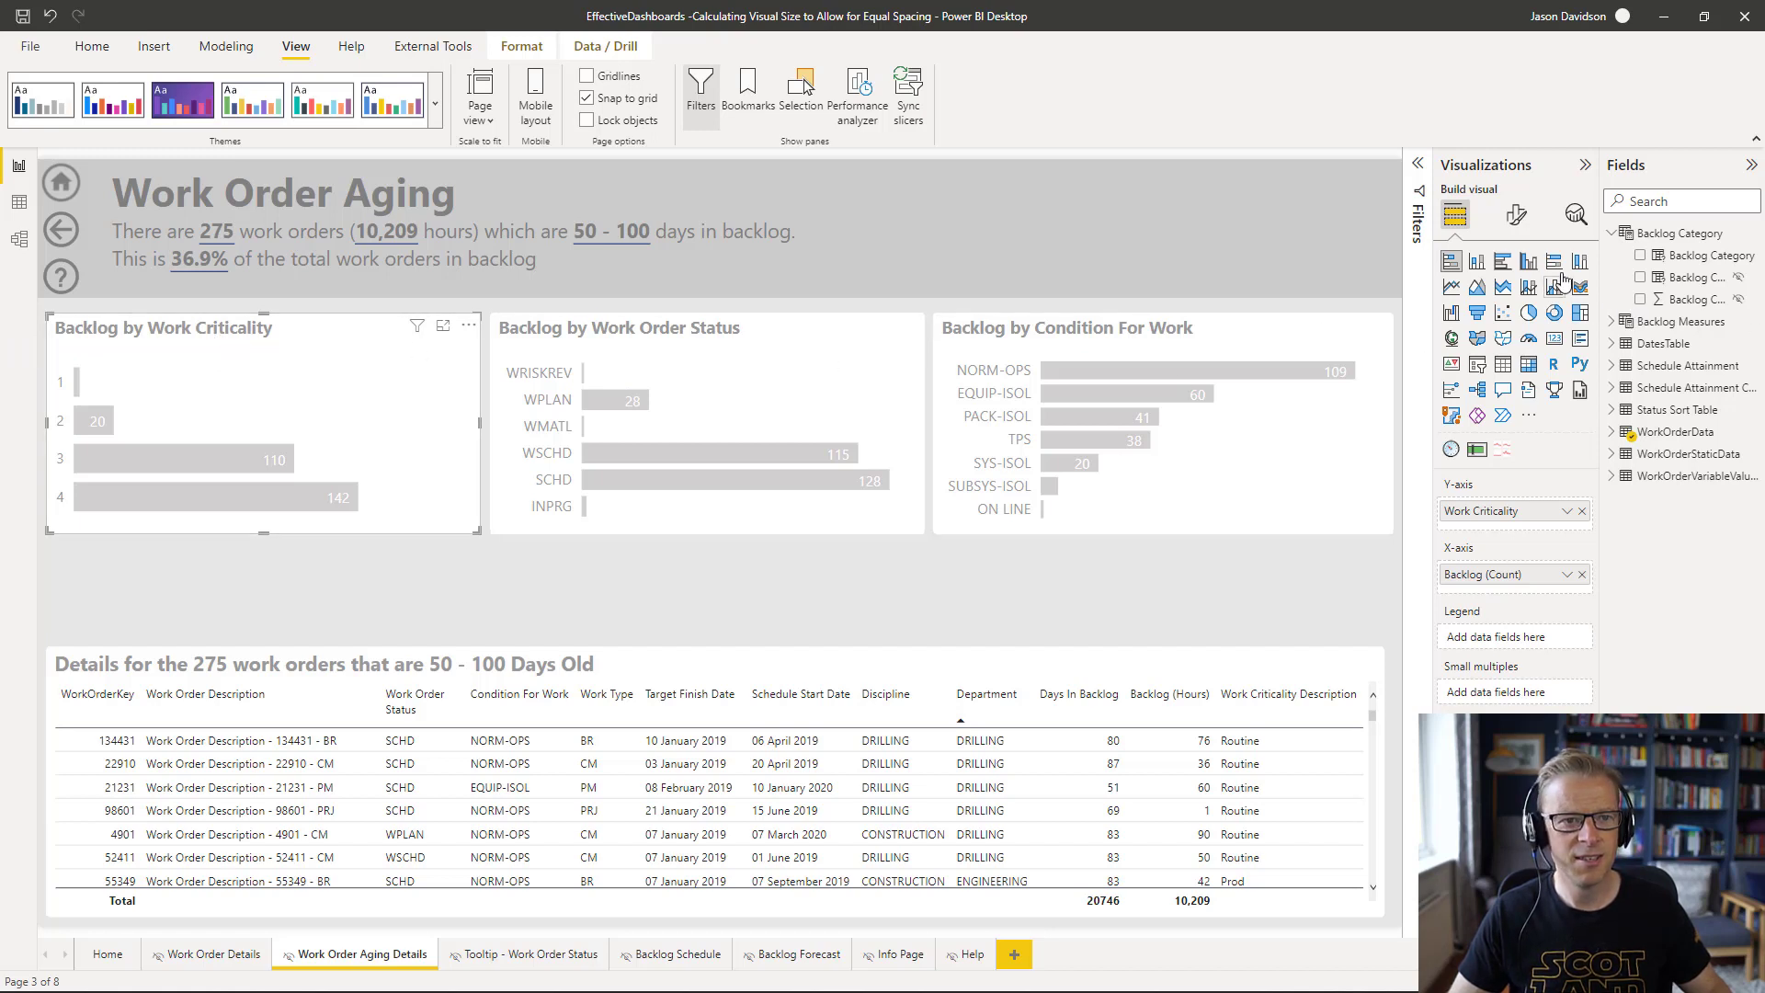
# Step: Set the width of the Backlog by Work Criticality chart to 416
pyautogui.click(1516, 215)
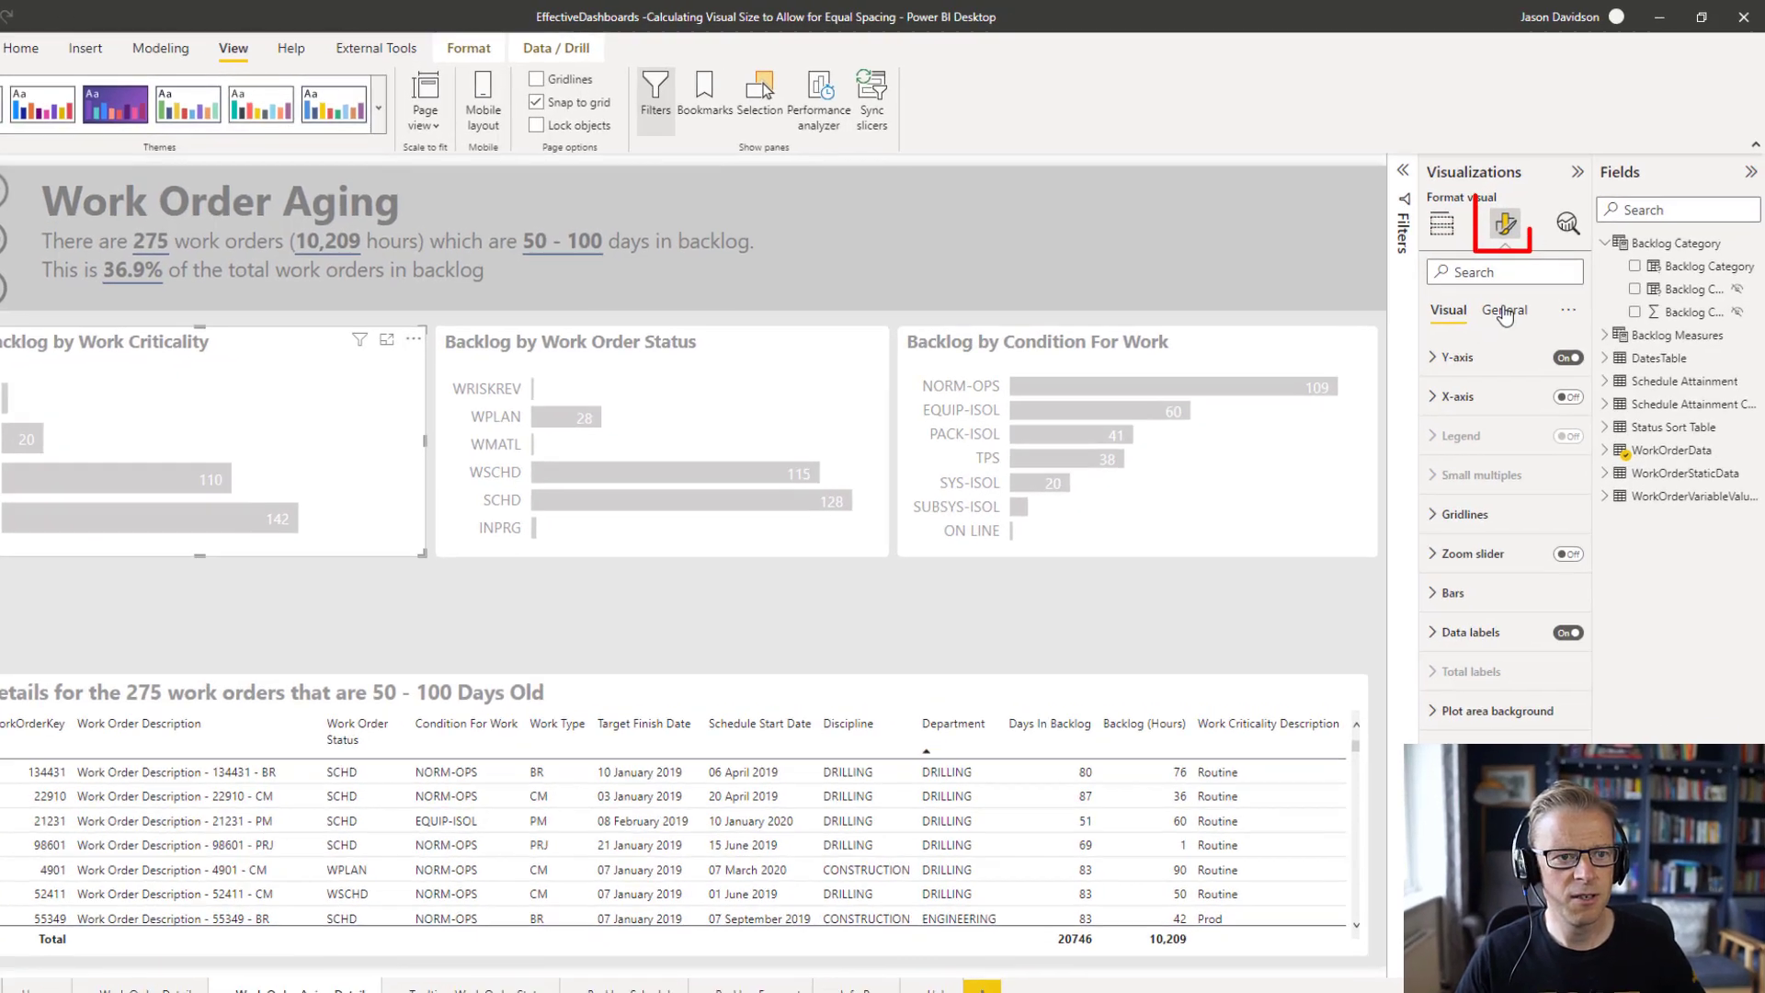
pyautogui.click(1503, 313)
pyautogui.click(1468, 358)
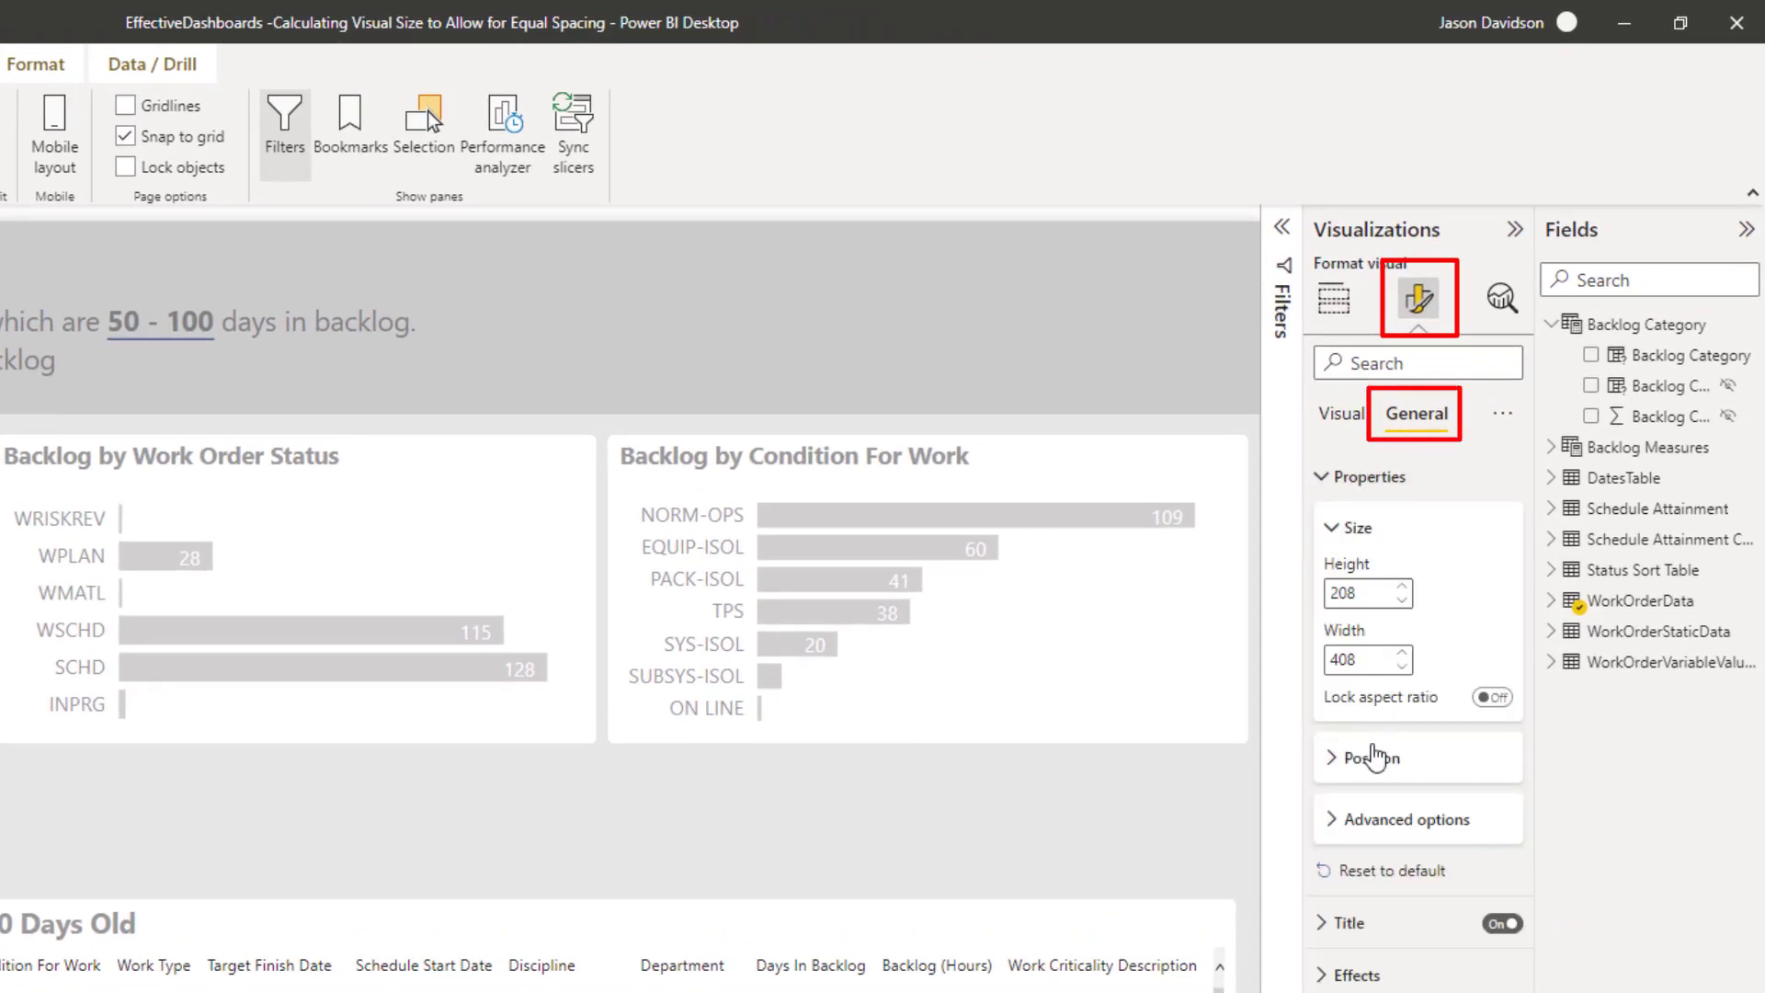
pyautogui.doubleClick(1360, 659)
pyautogui.write('416')
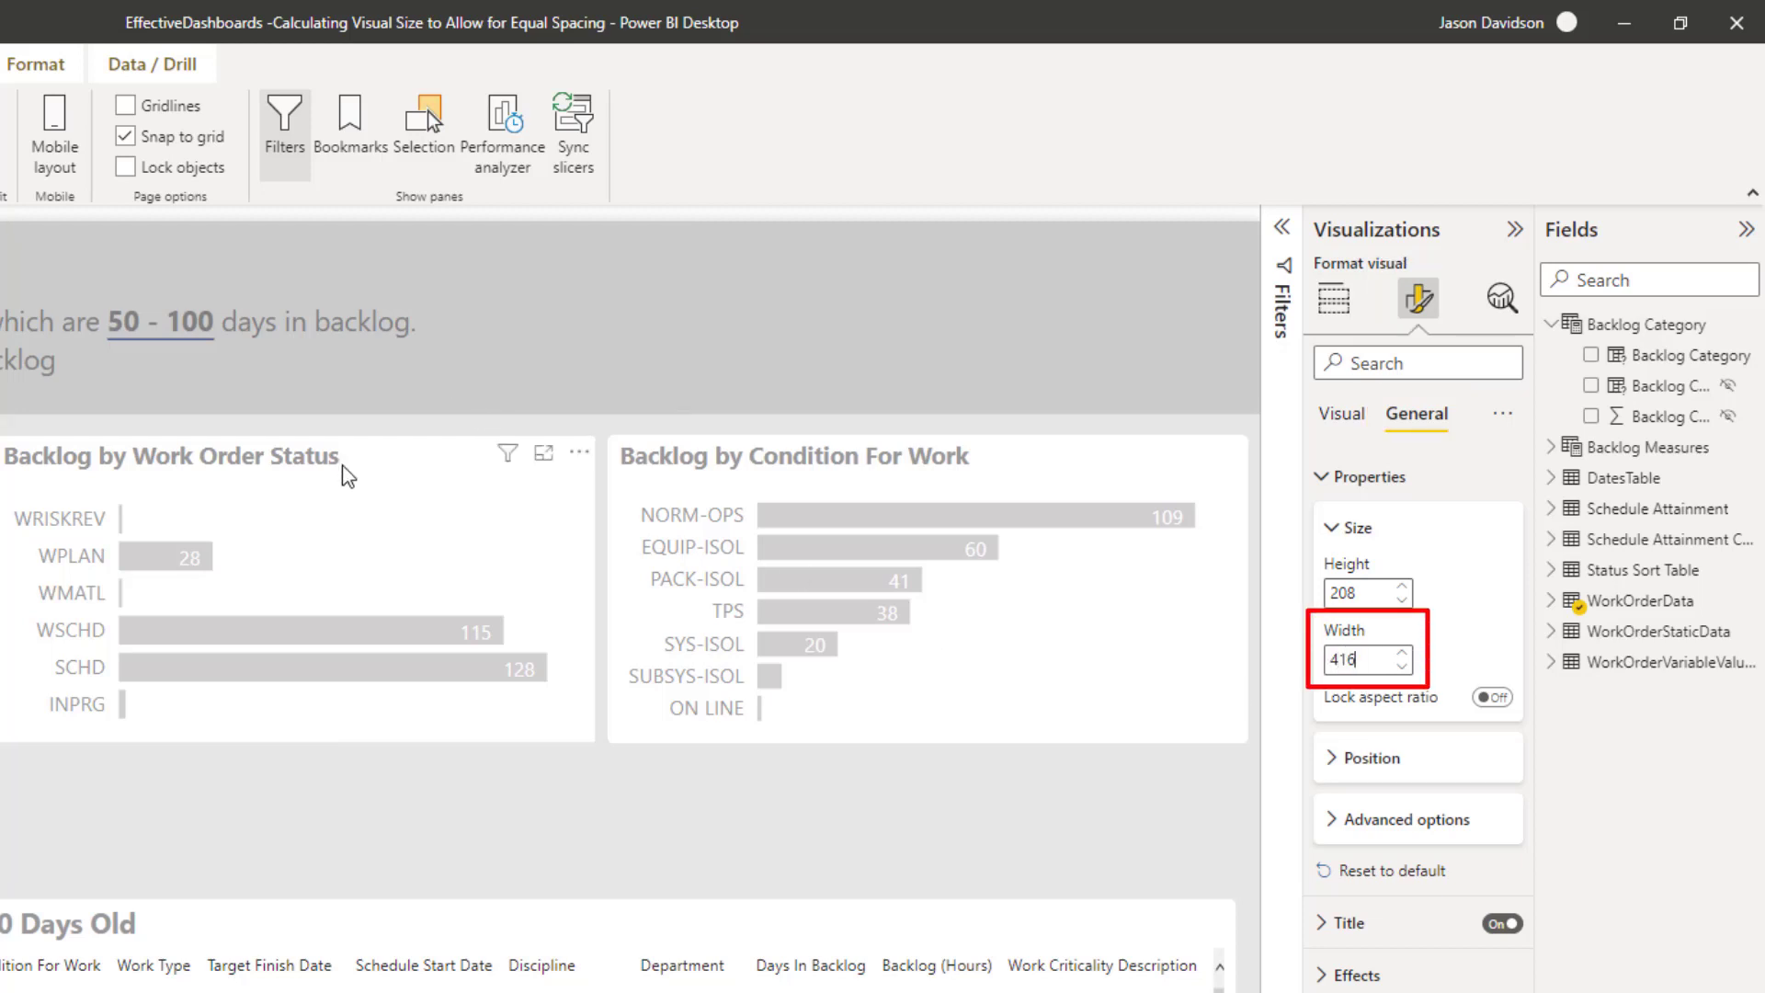
pyautogui.press('Return')
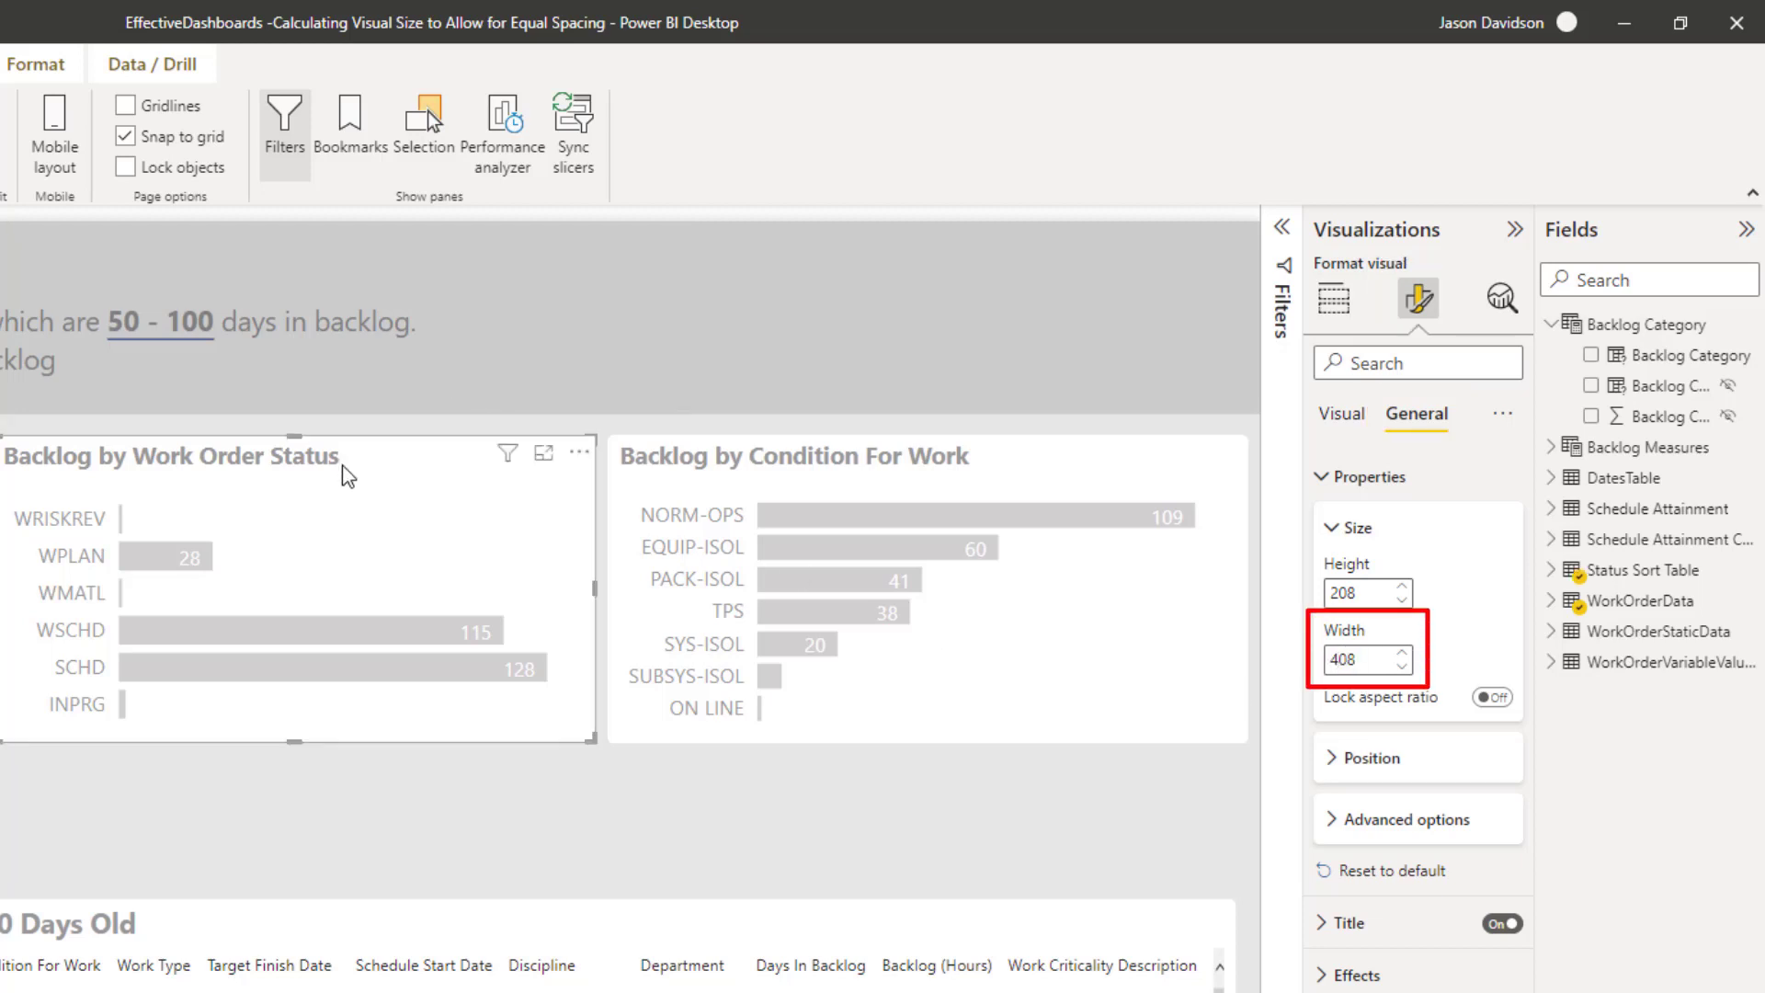
# Step: Set the width of the Backlog by Work Order Status chart to 416
pyautogui.moveTo(1379, 659); pyautogui.dragTo(1315, 655)
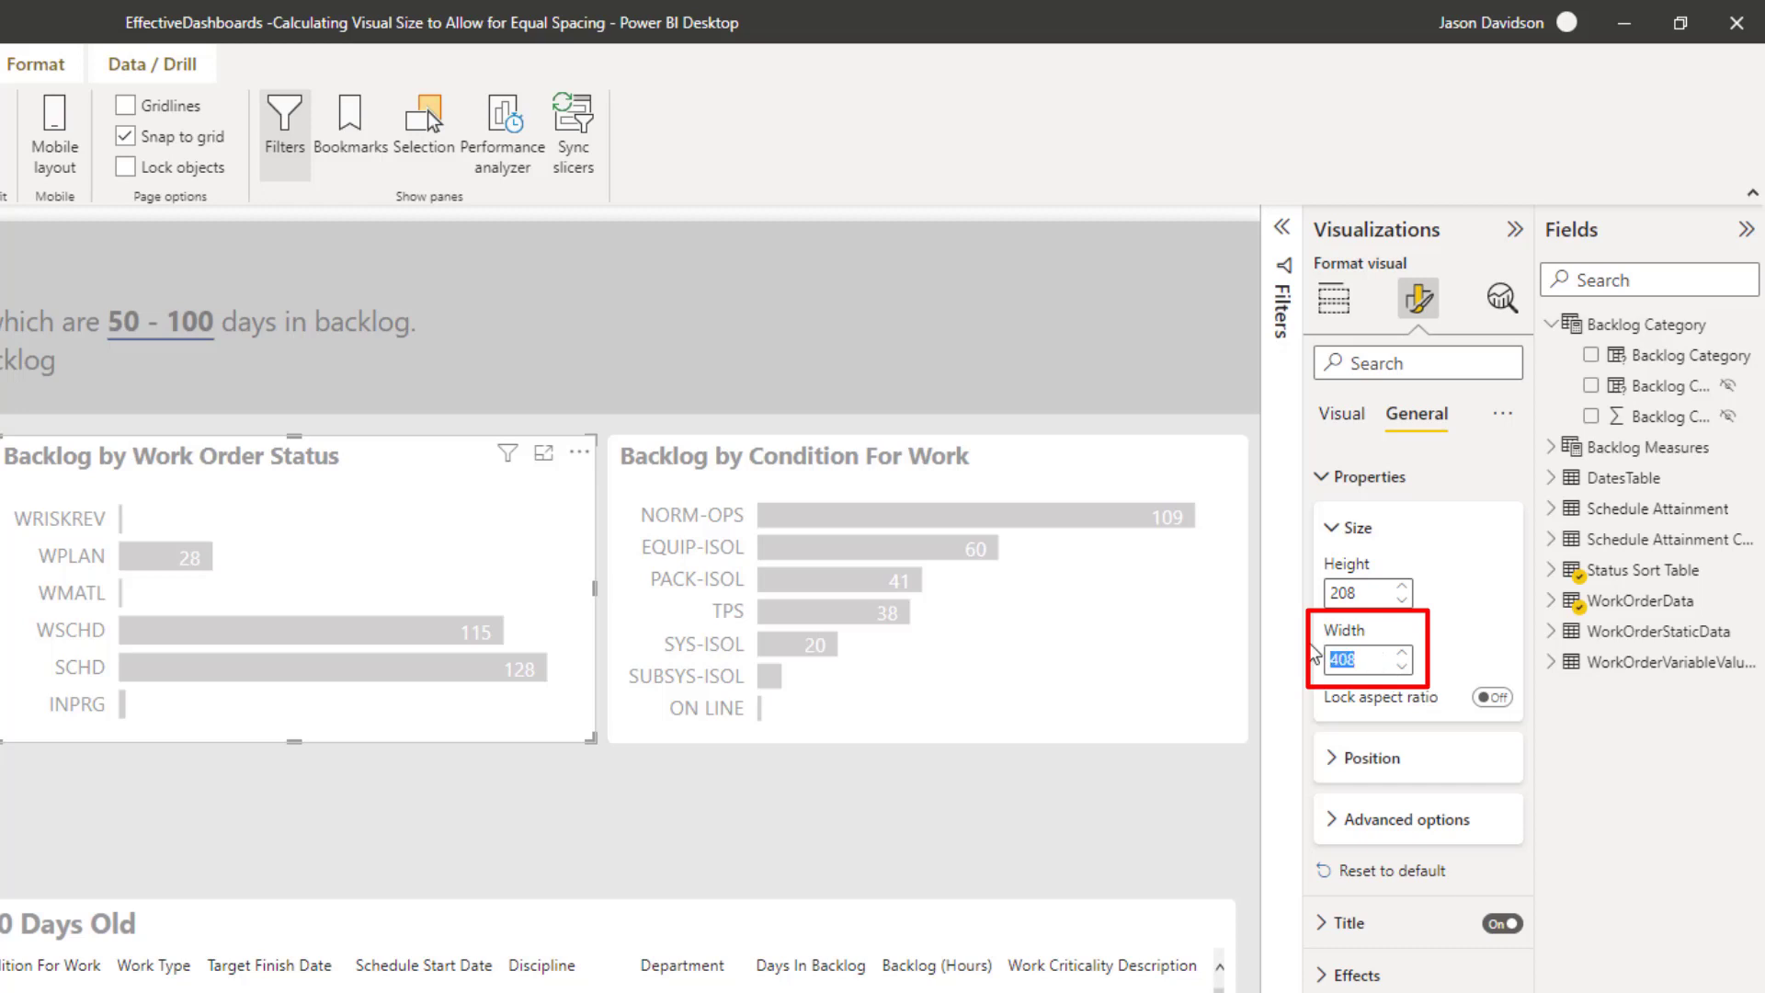
pyautogui.write('416')
pyautogui.press('Return')
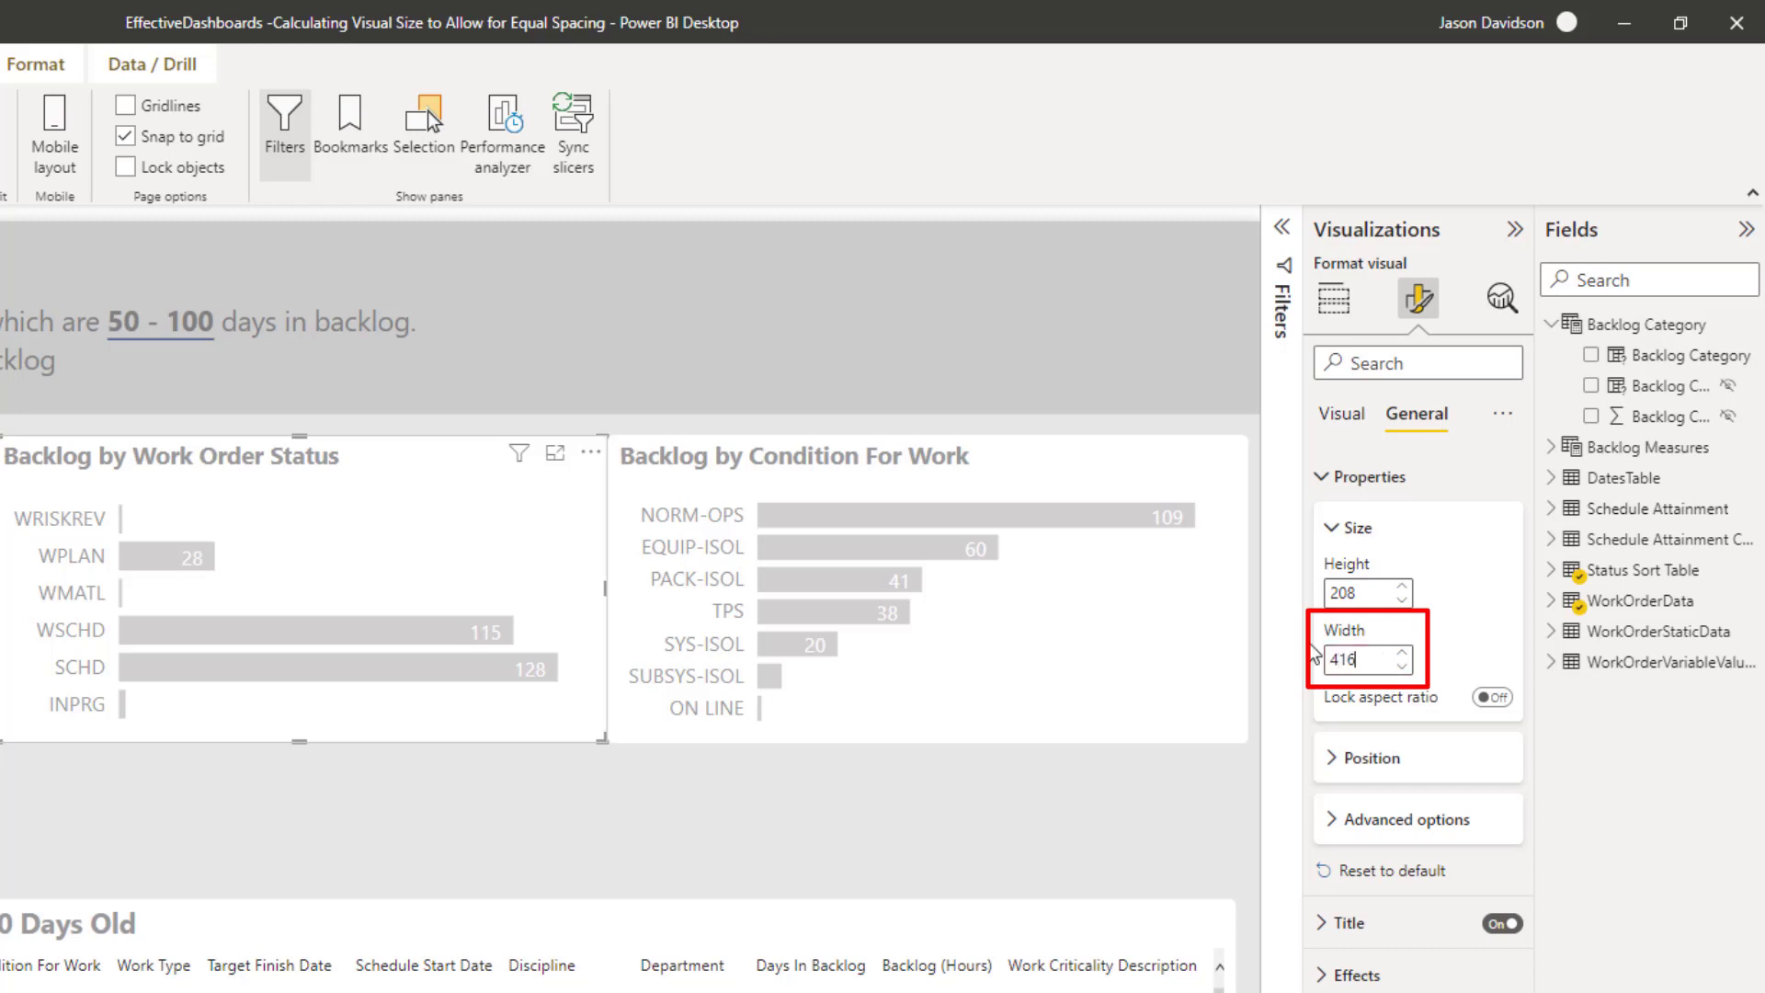
# Step: Set the width of the Backlog by Condition For Work chart to 416
pyautogui.click(949, 466)
pyautogui.moveTo(1385, 660); pyautogui.dragTo(1322, 655)
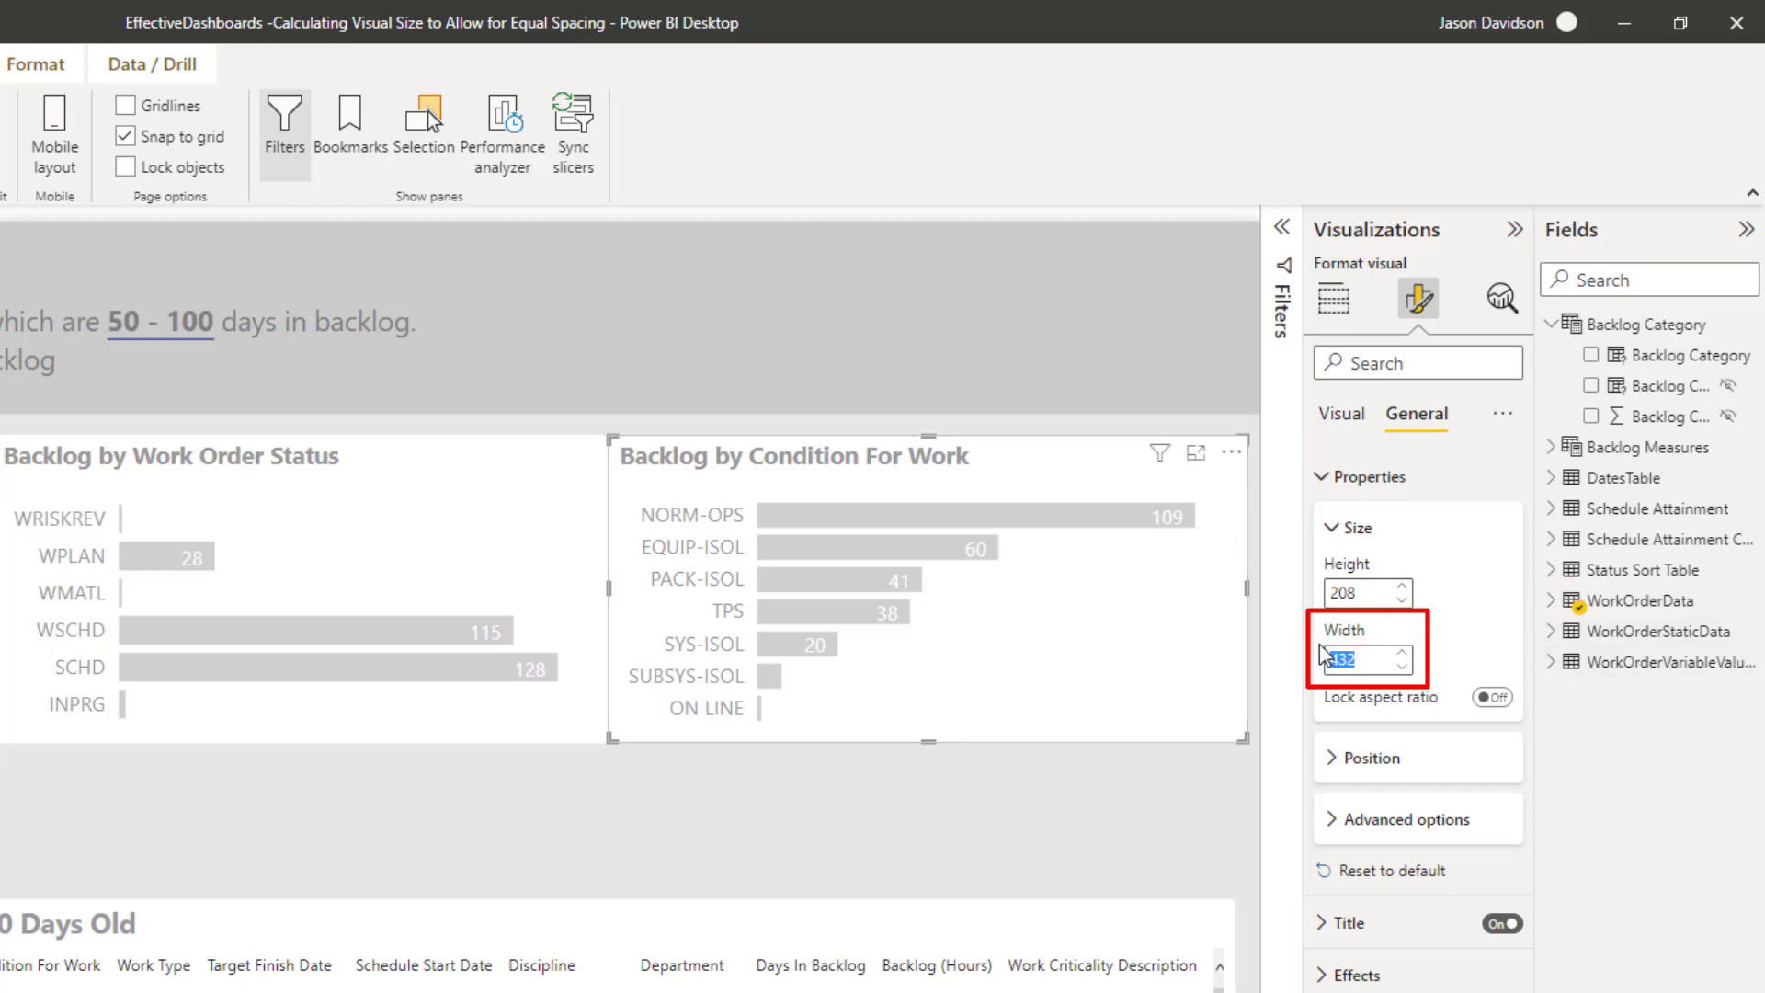
pyautogui.write('416')
pyautogui.press('Return')
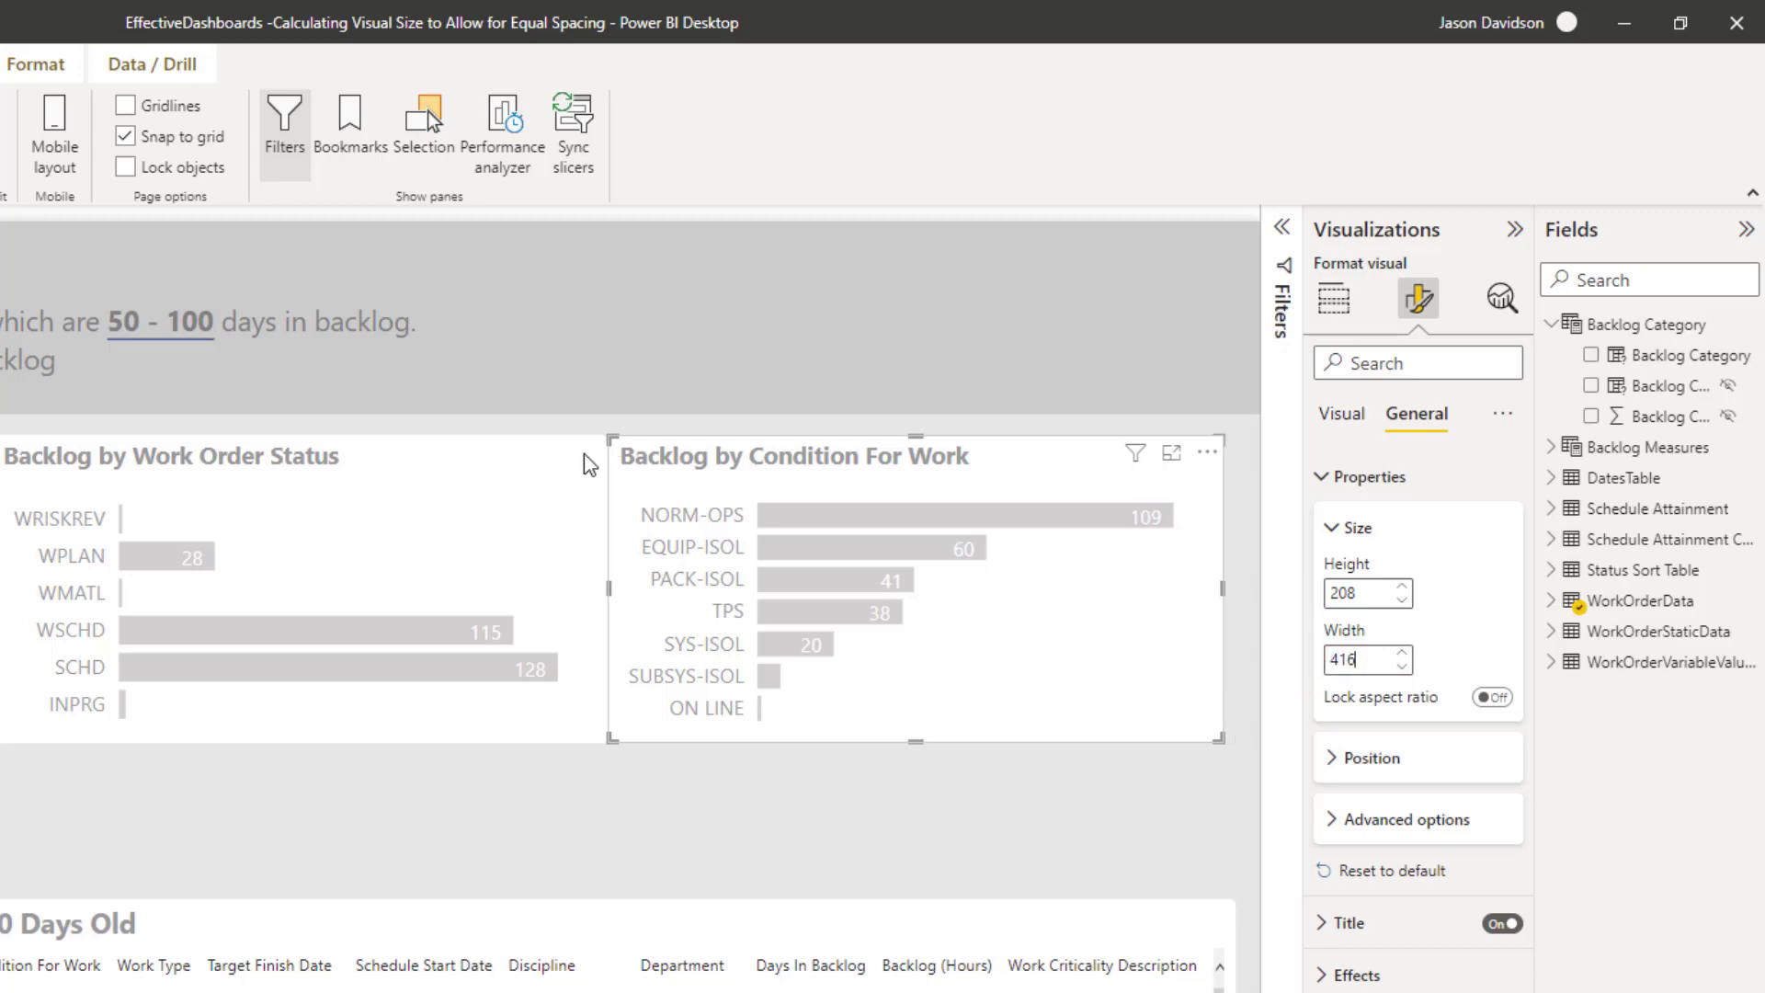
# Step: Reposition the Work Order Status and Condition For Work charts so each sits one grid step after the chart before it
pyautogui.moveTo(700, 472); pyautogui.dragTo(741, 472)
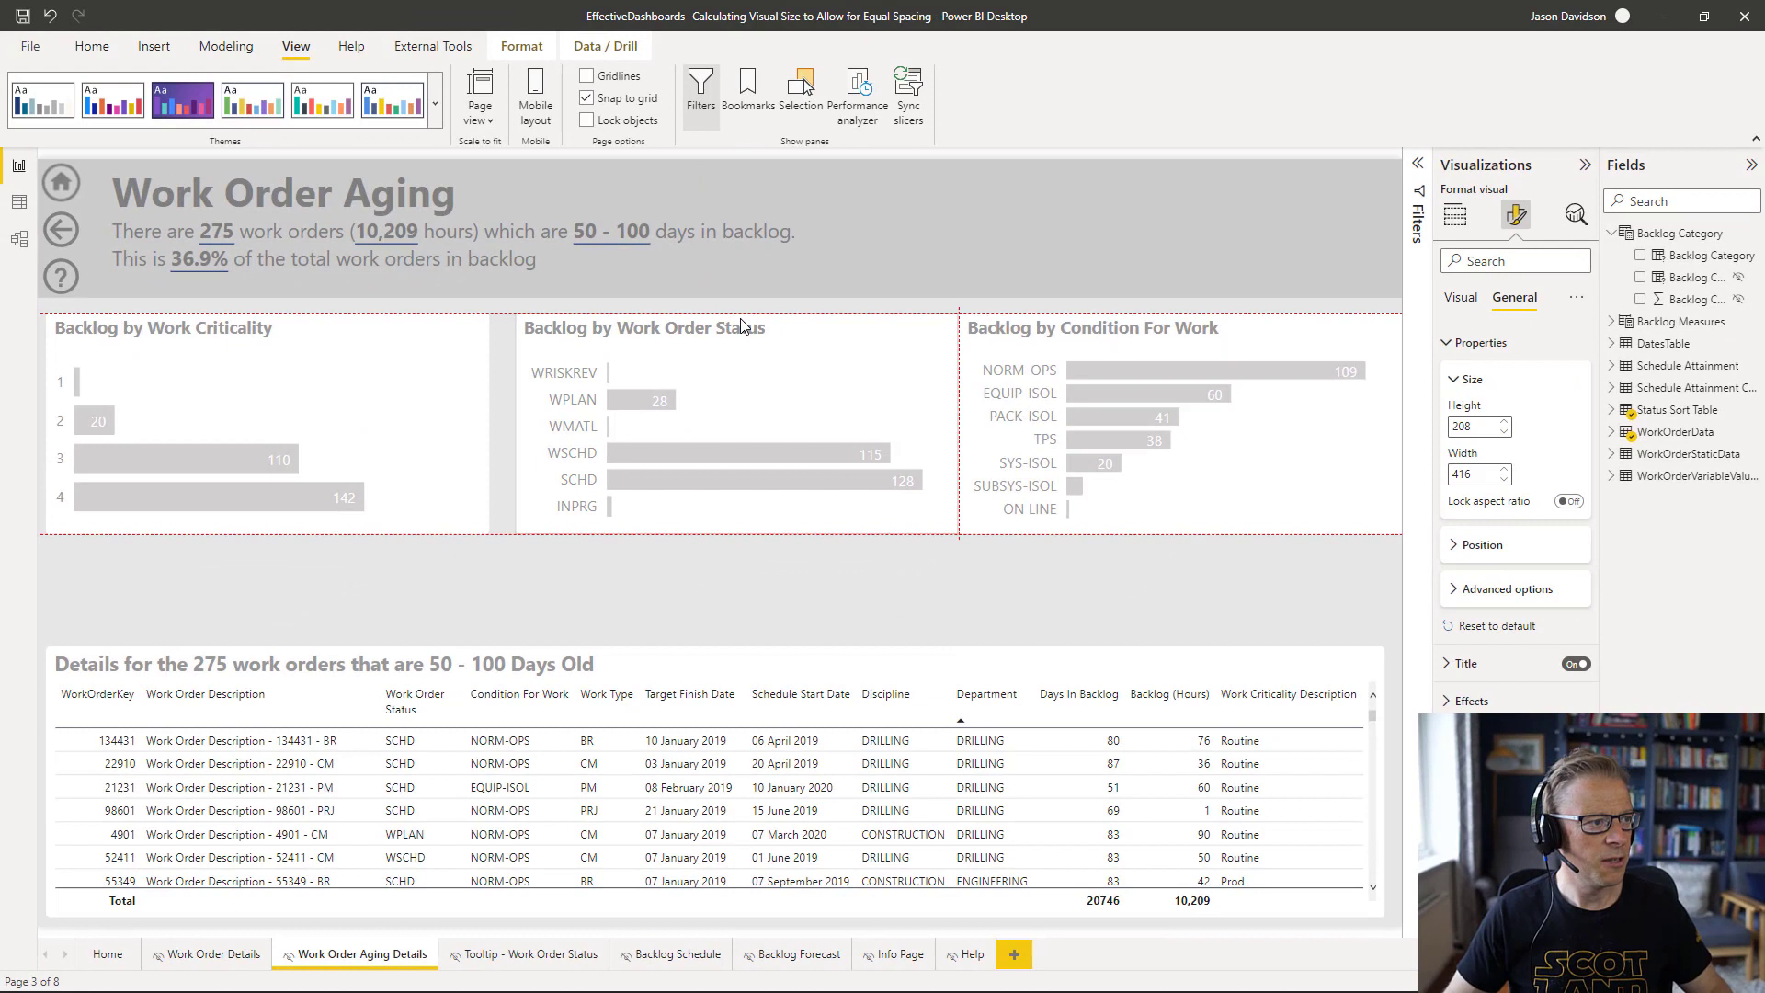
pyautogui.moveTo(743, 325); pyautogui.dragTo(718, 326)
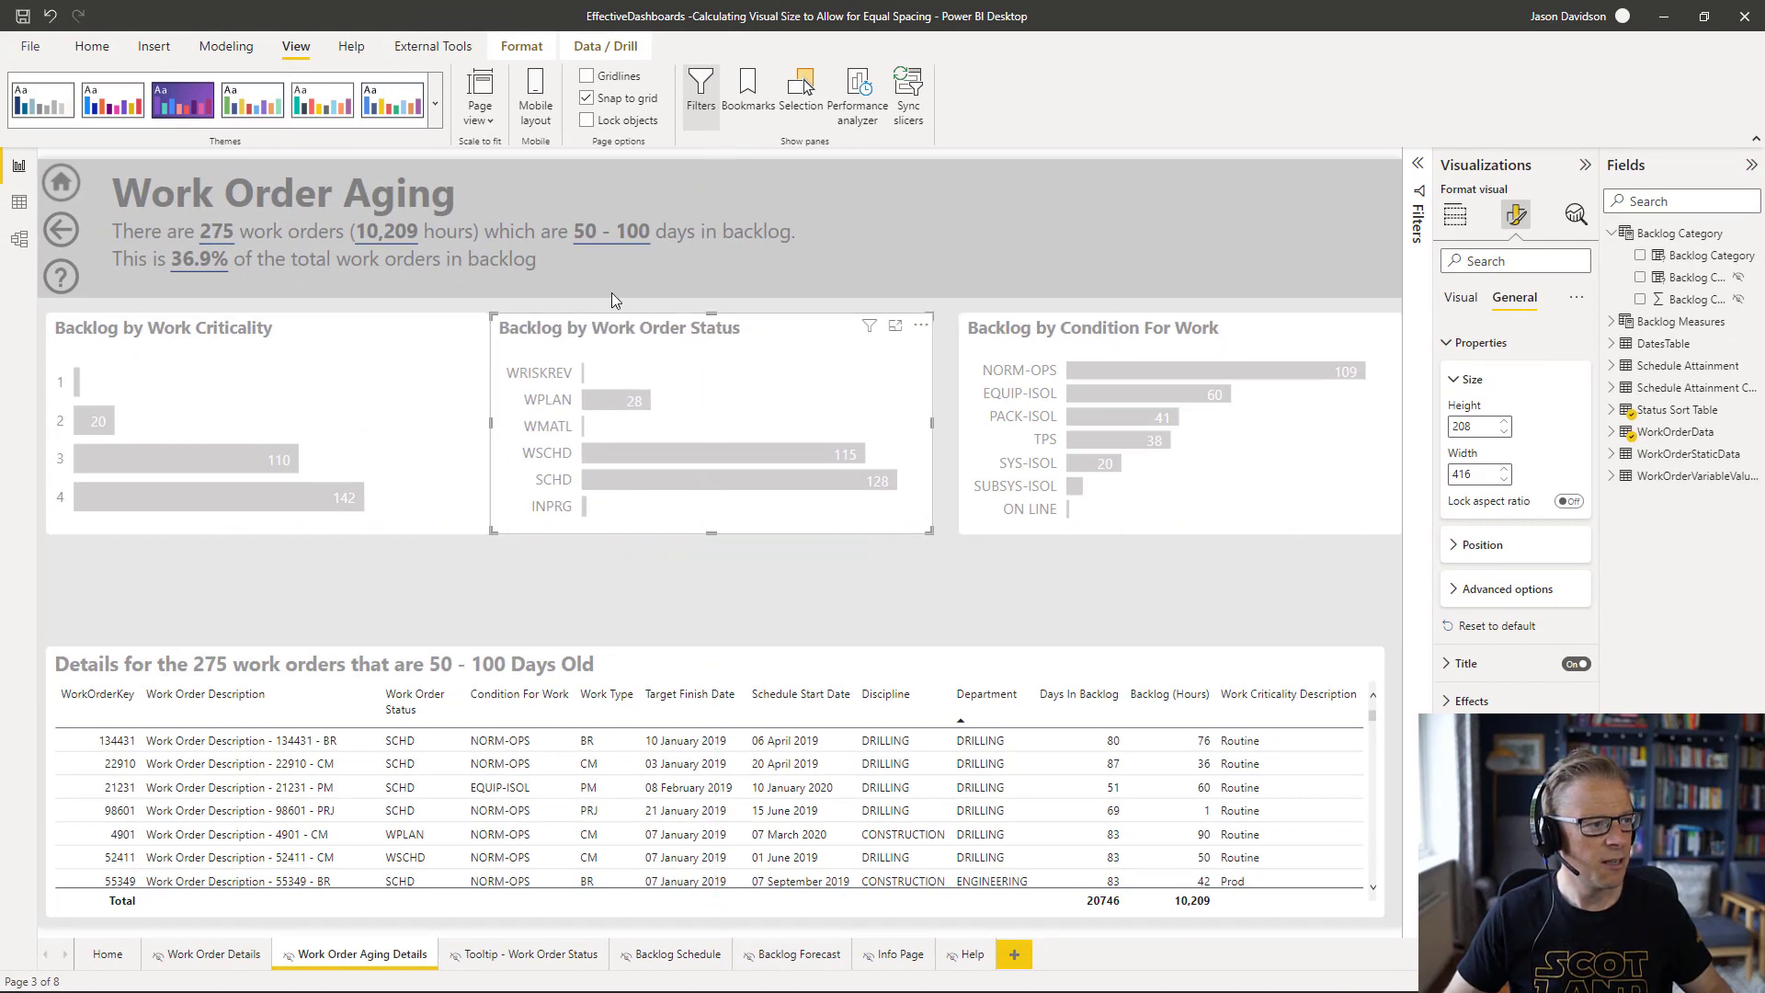
pyautogui.moveTo(627, 328); pyautogui.dragTo(610, 328)
pyautogui.hotkey('ctrl', 'z')
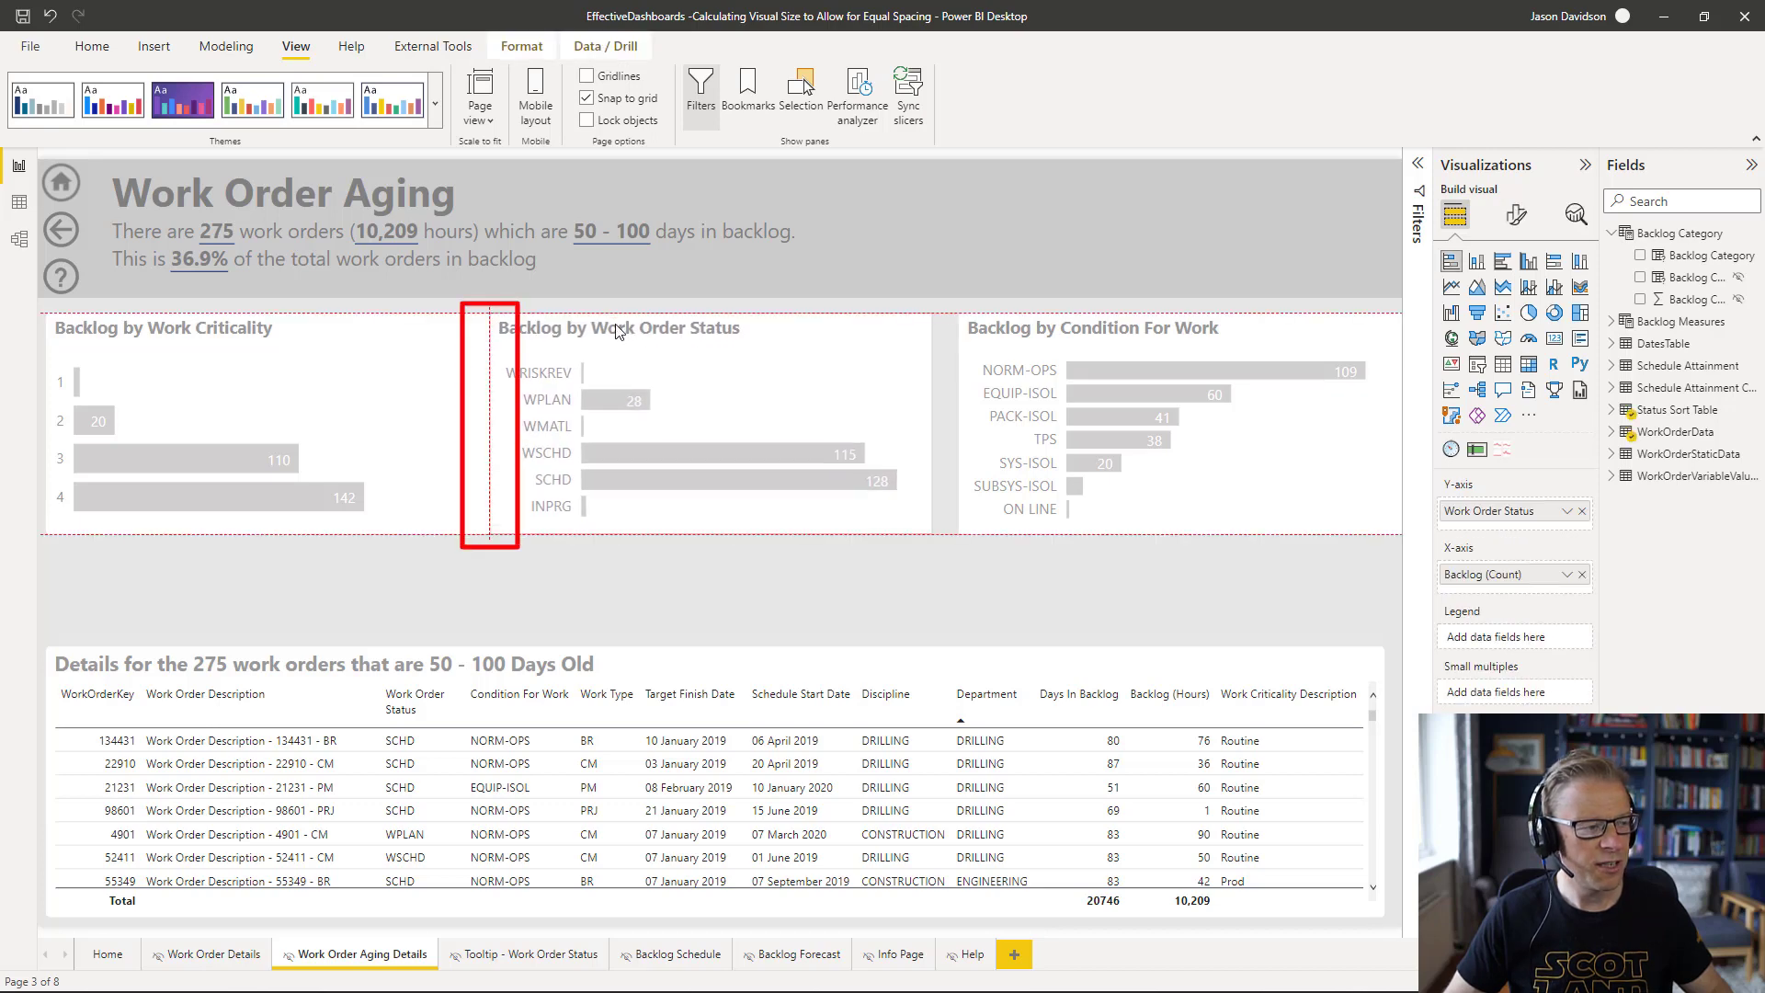
pyautogui.click(616, 331)
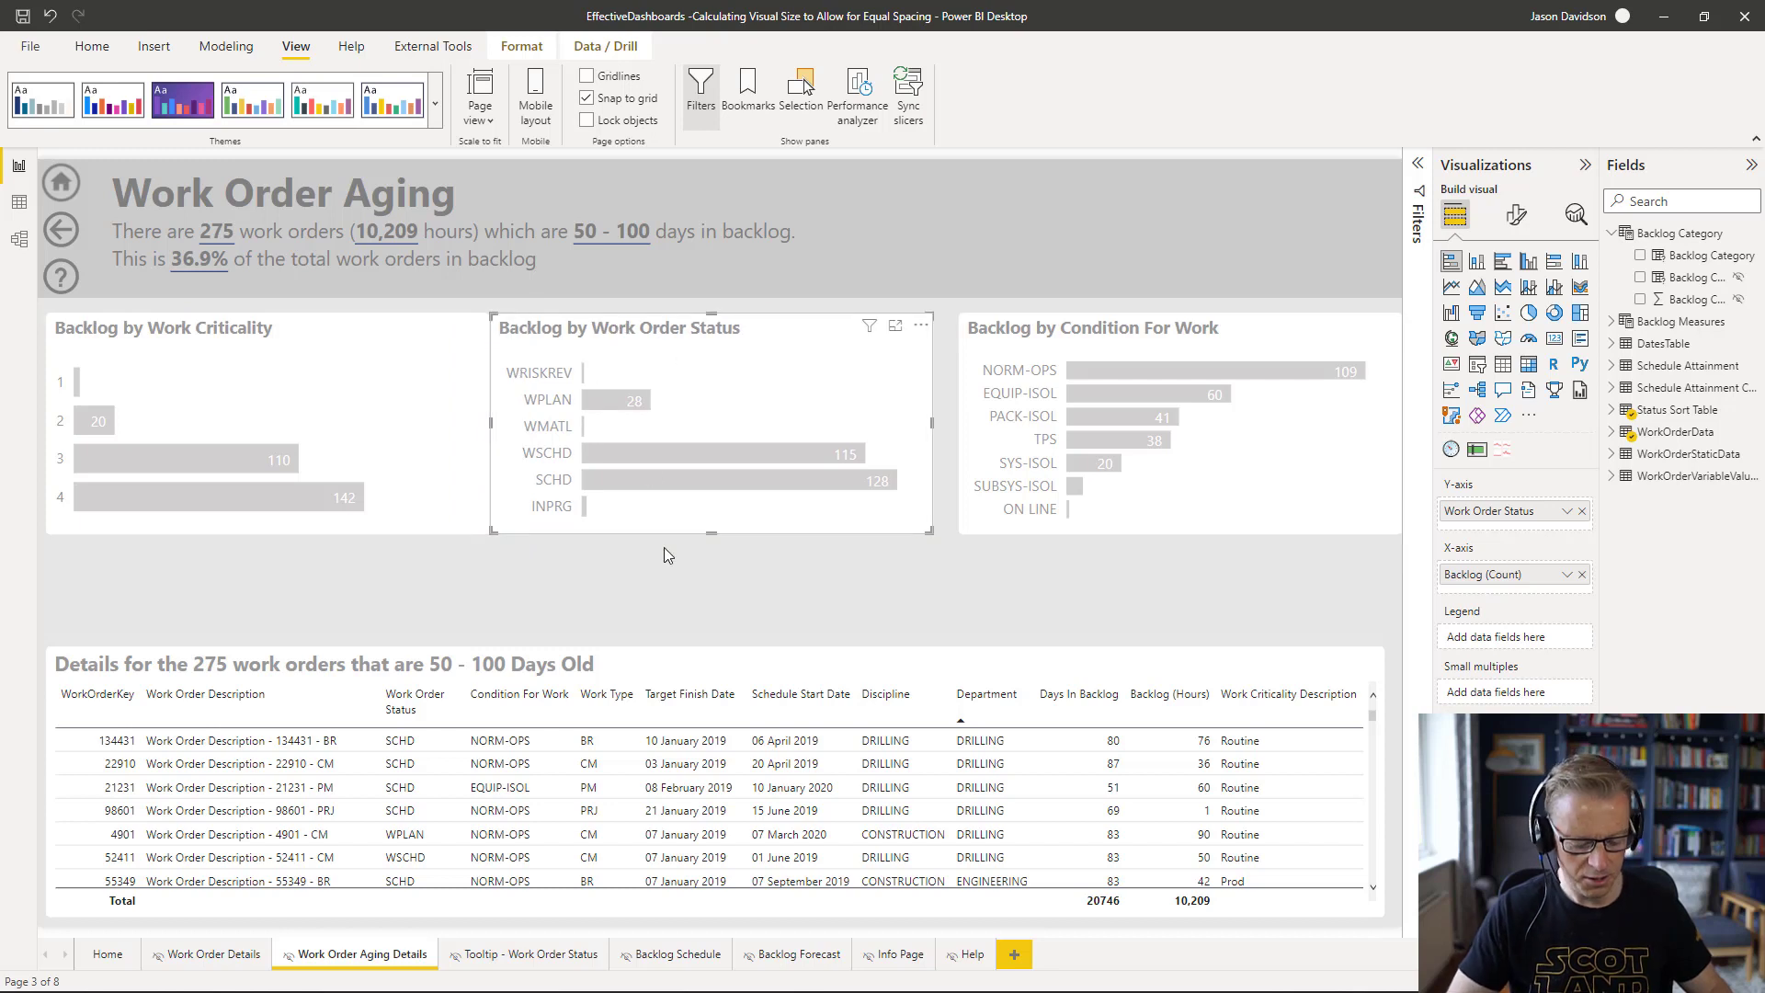
pyautogui.press('Right')
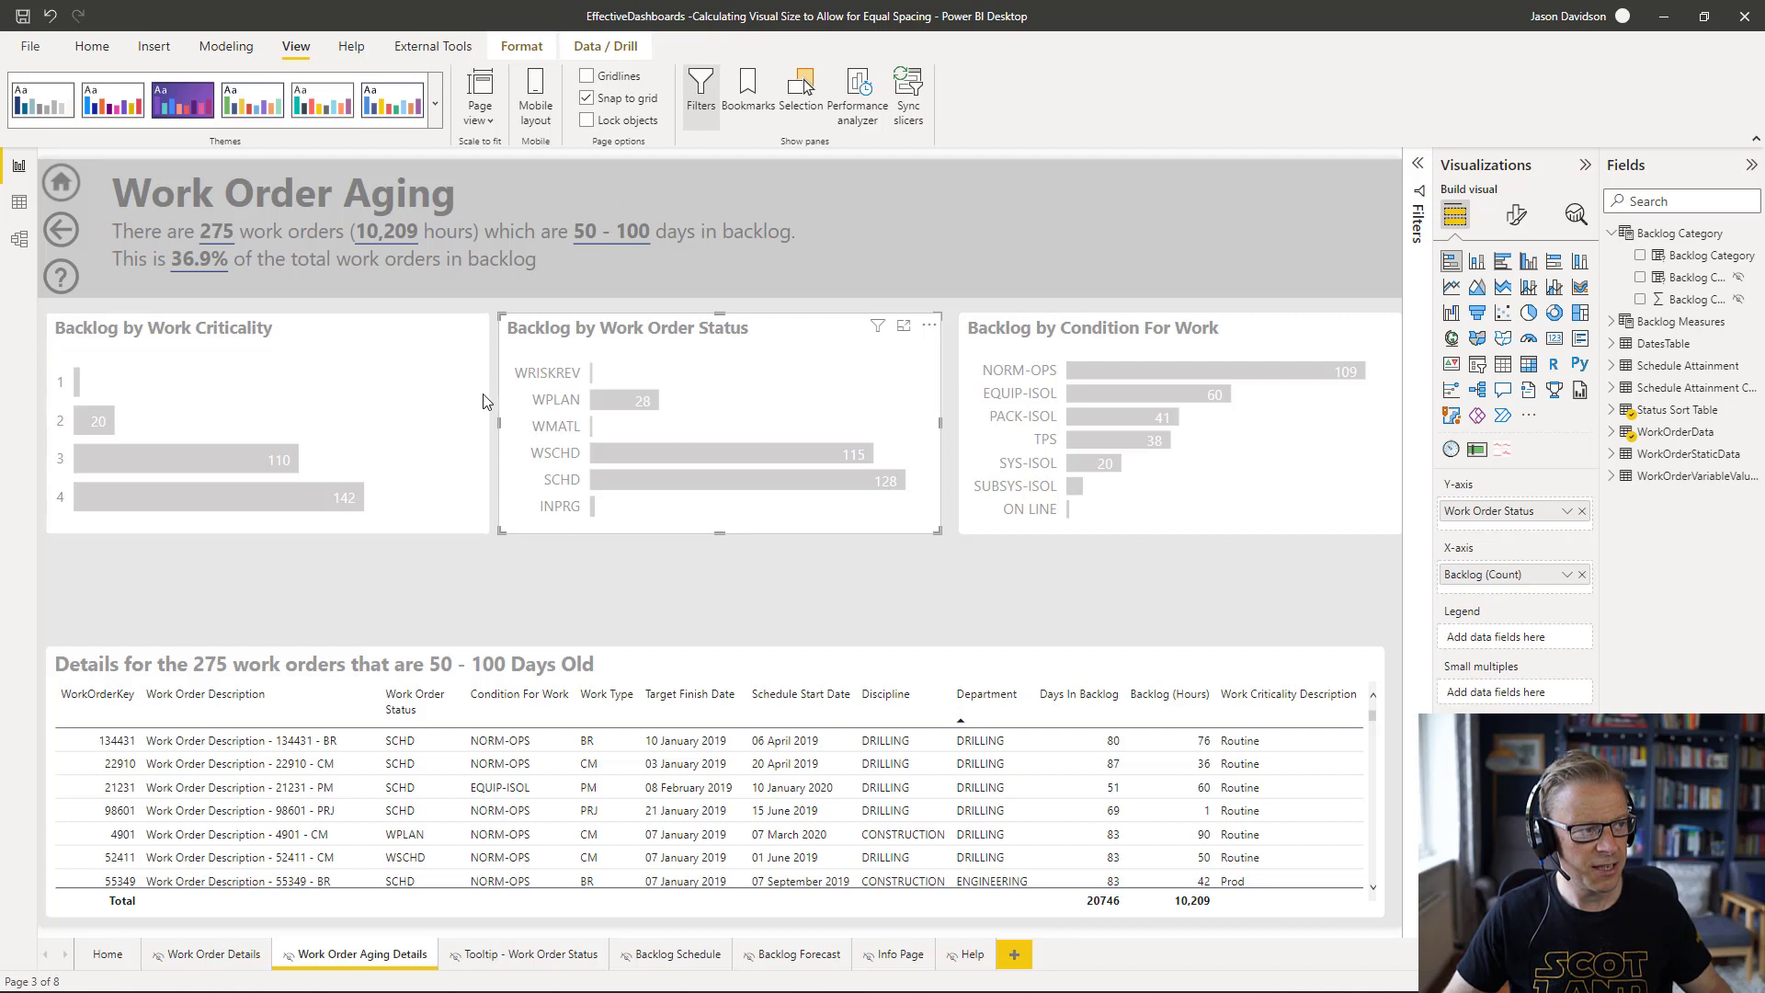
pyautogui.moveTo(1038, 329); pyautogui.dragTo(1036, 329)
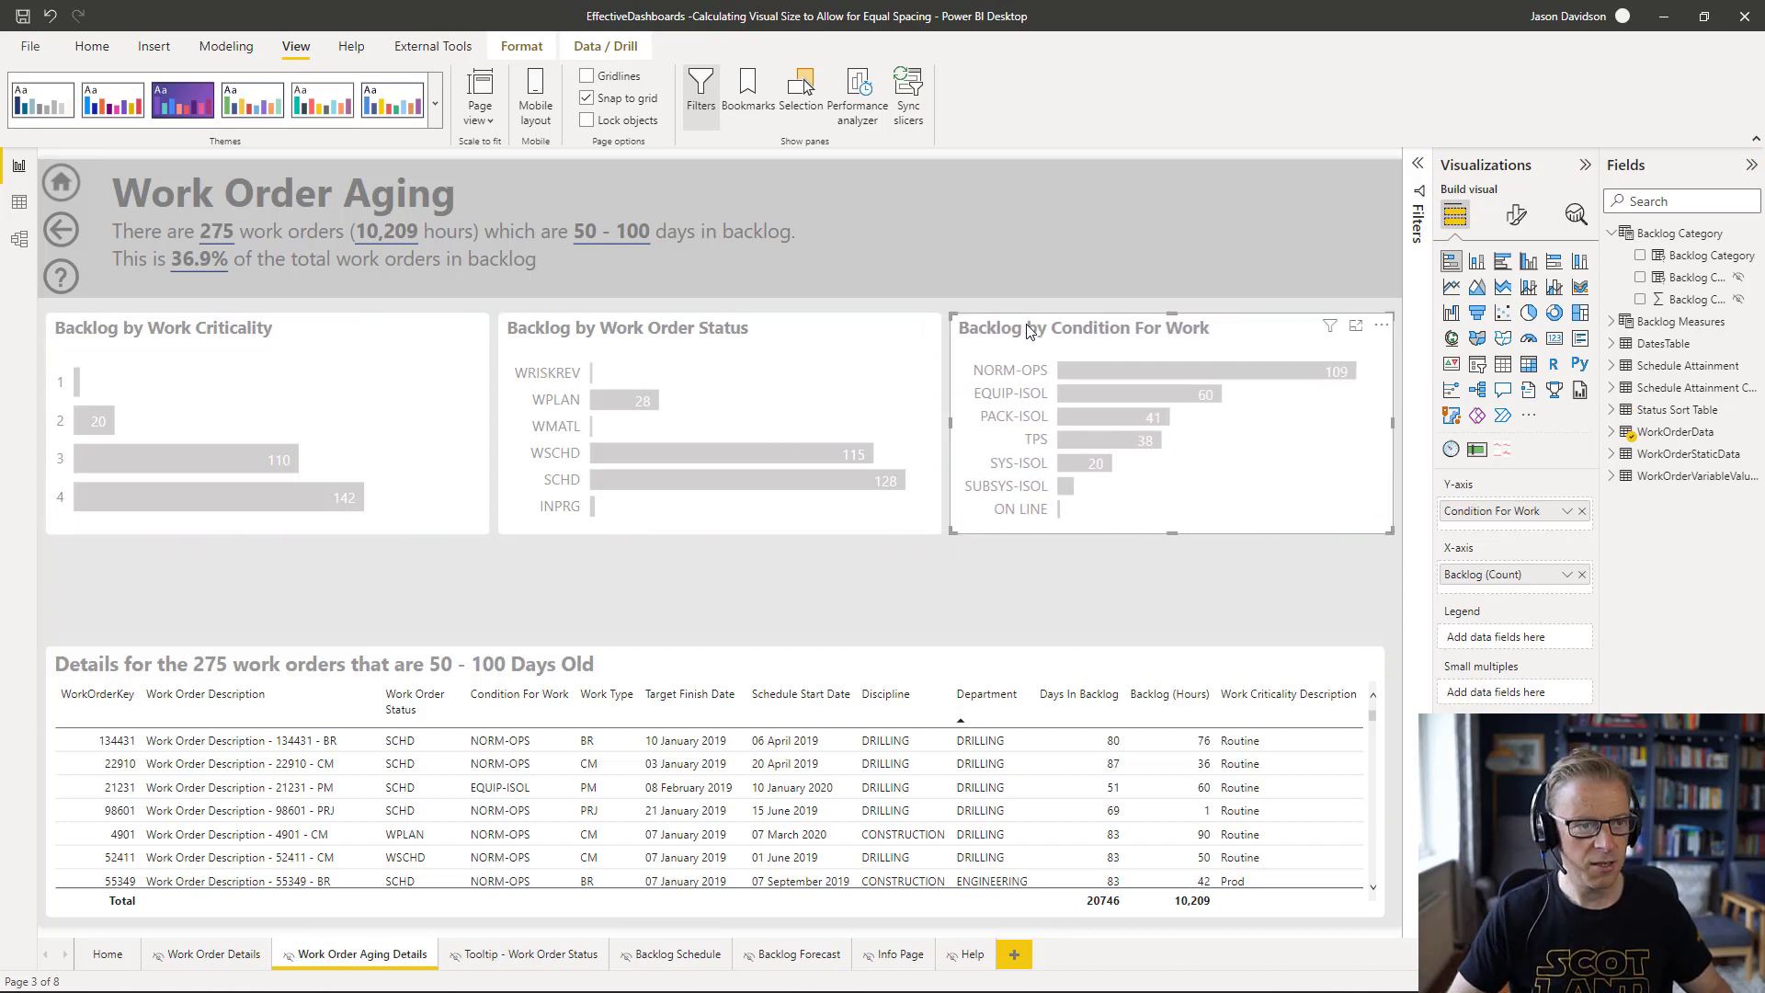
pyautogui.click(1064, 565)
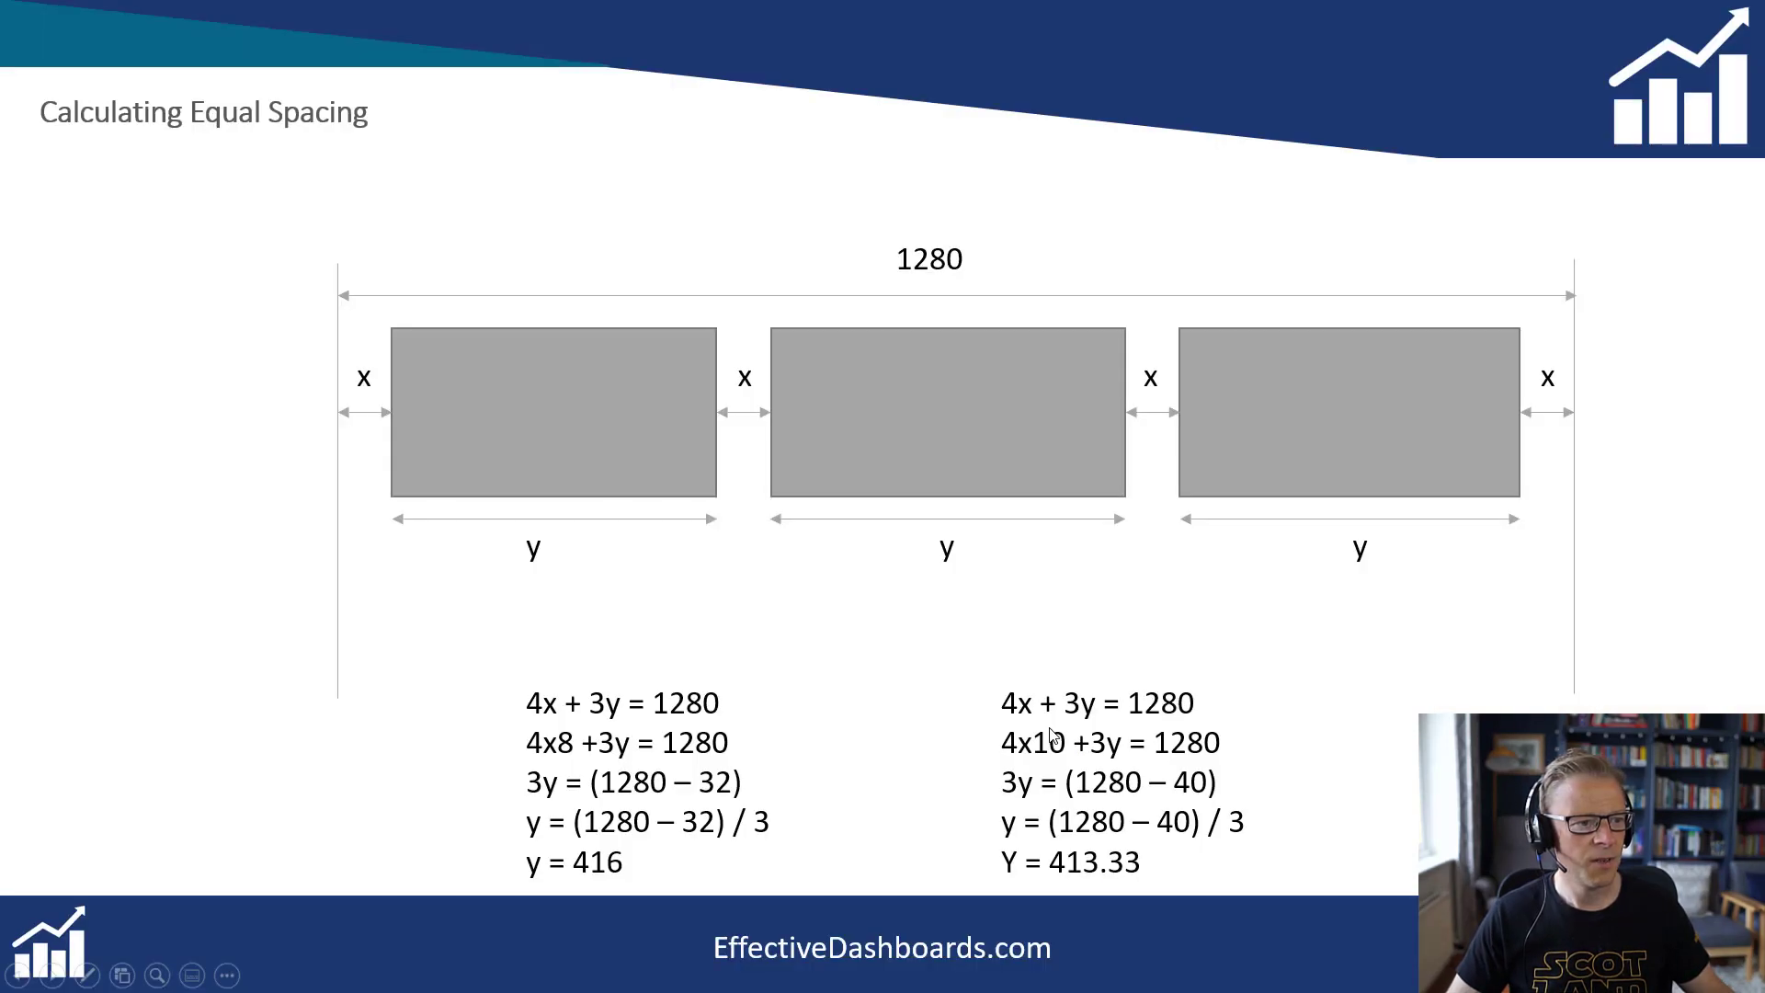
pyautogui.click(1124, 715)
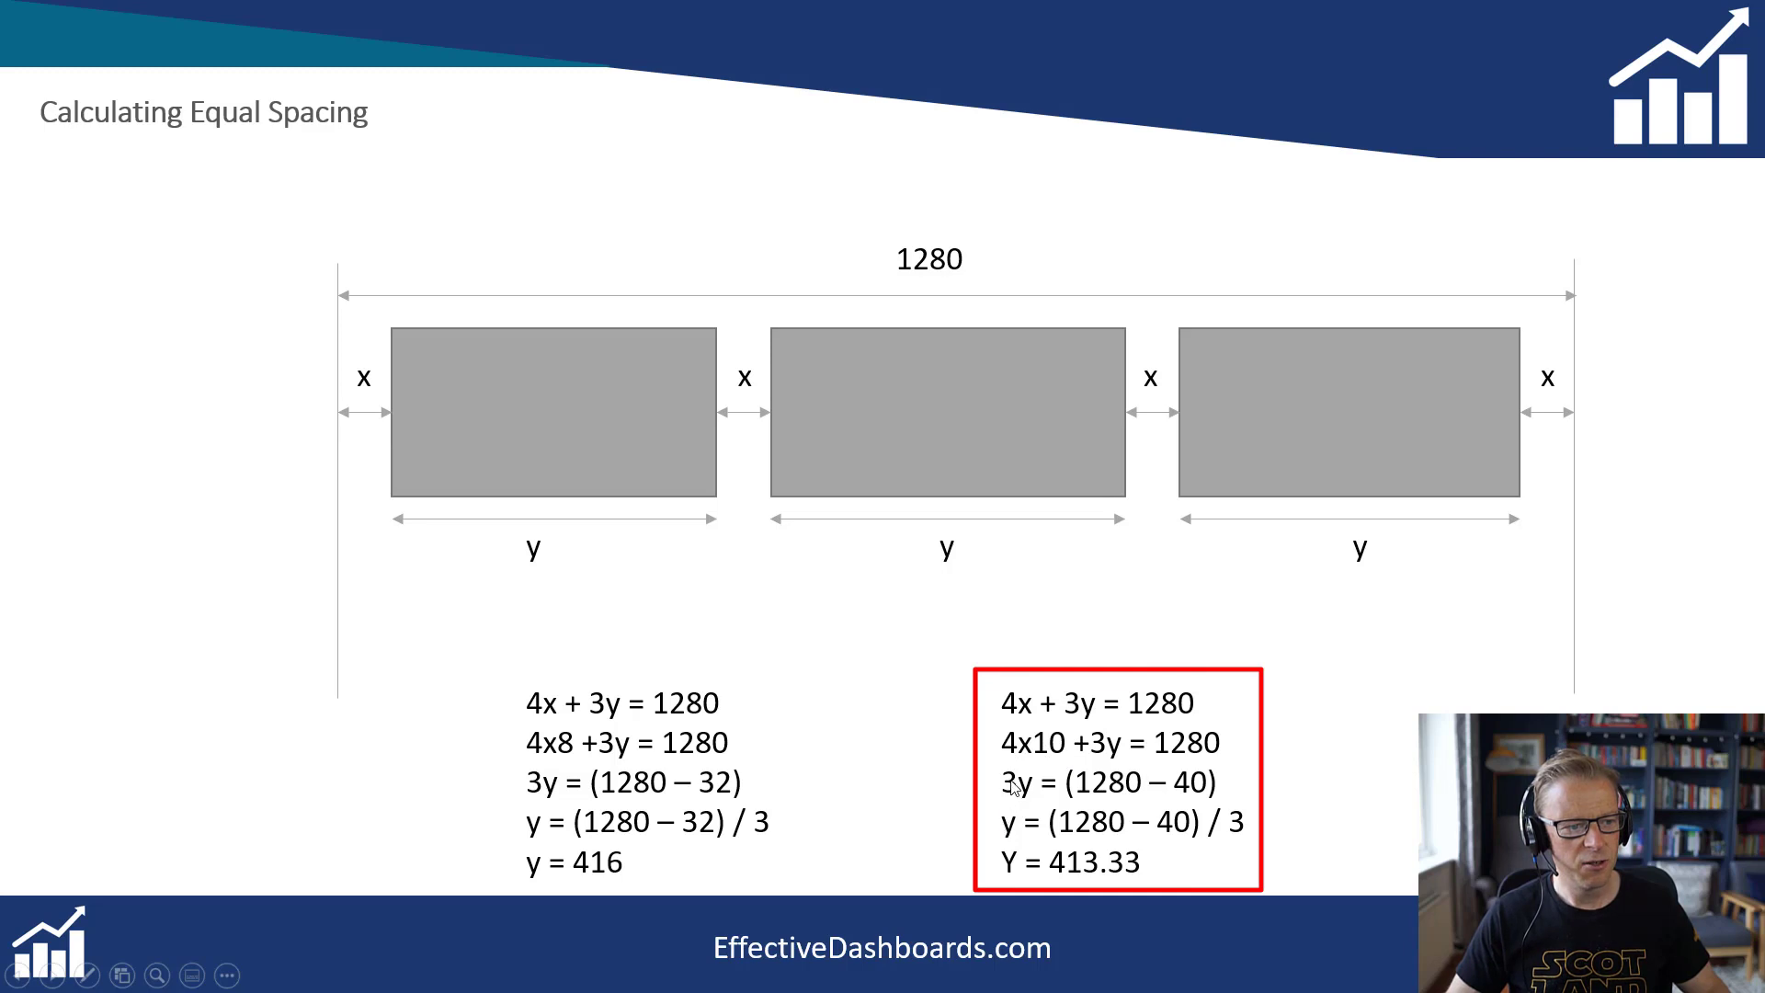
pyautogui.click(1130, 770)
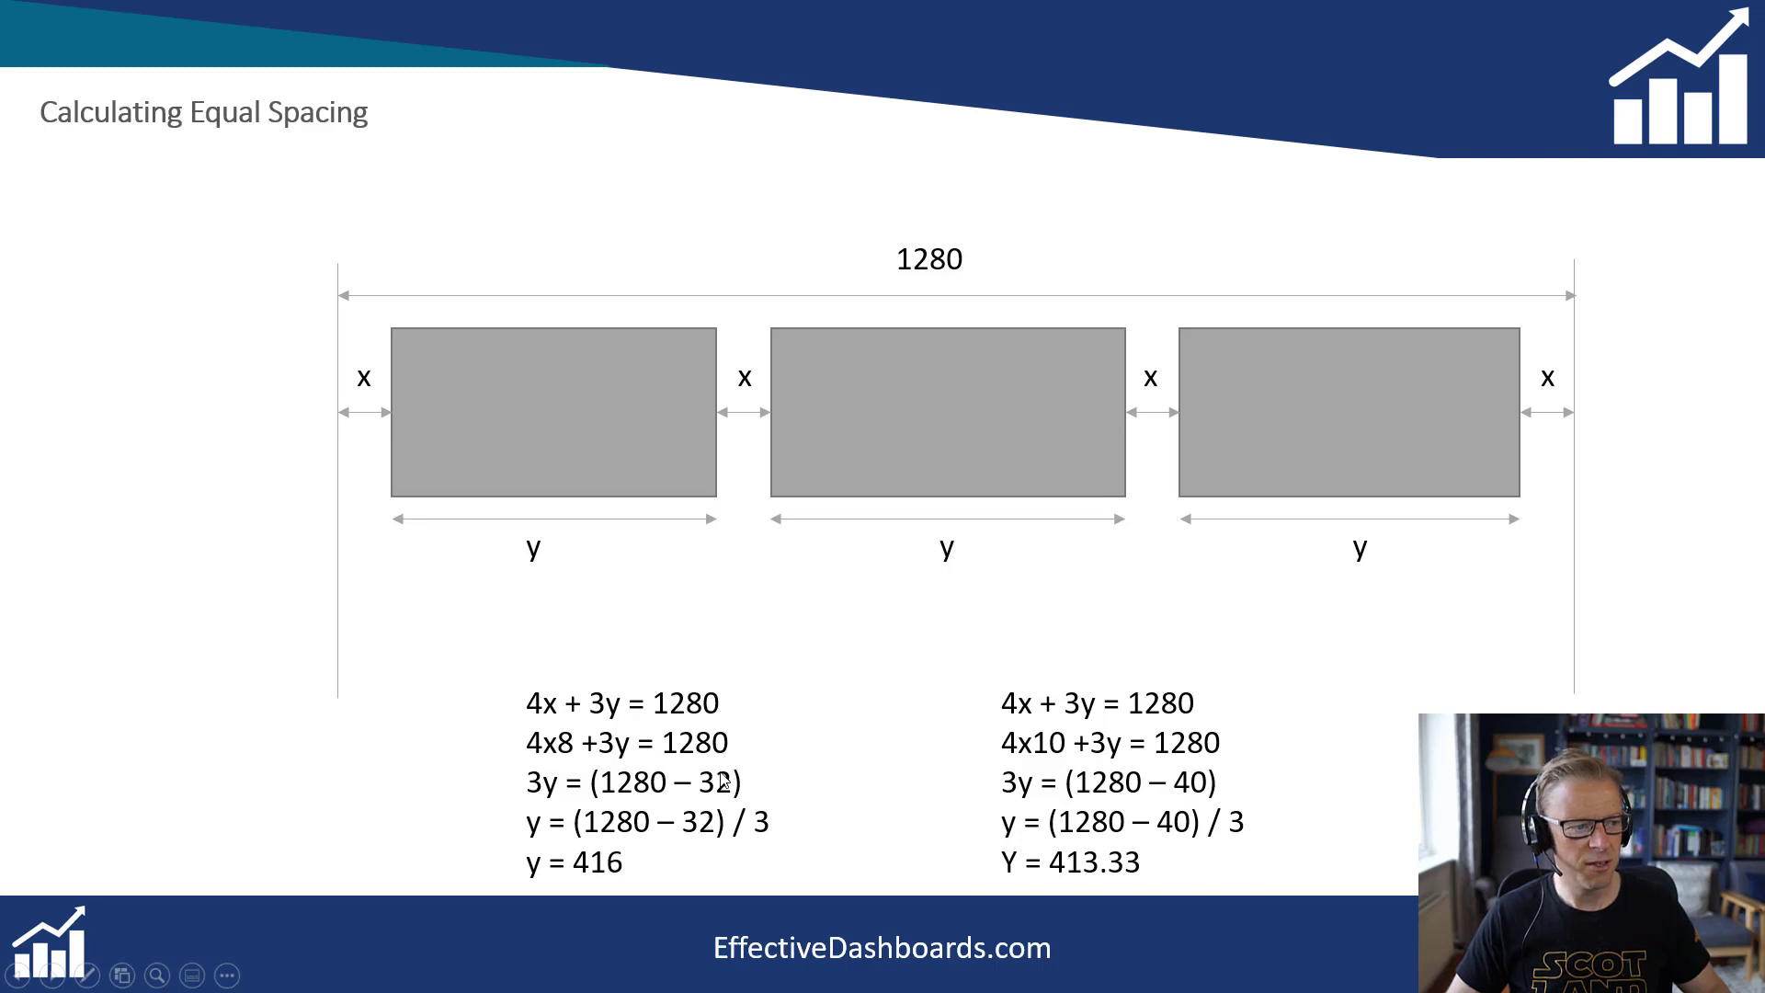
pyautogui.click(1071, 876)
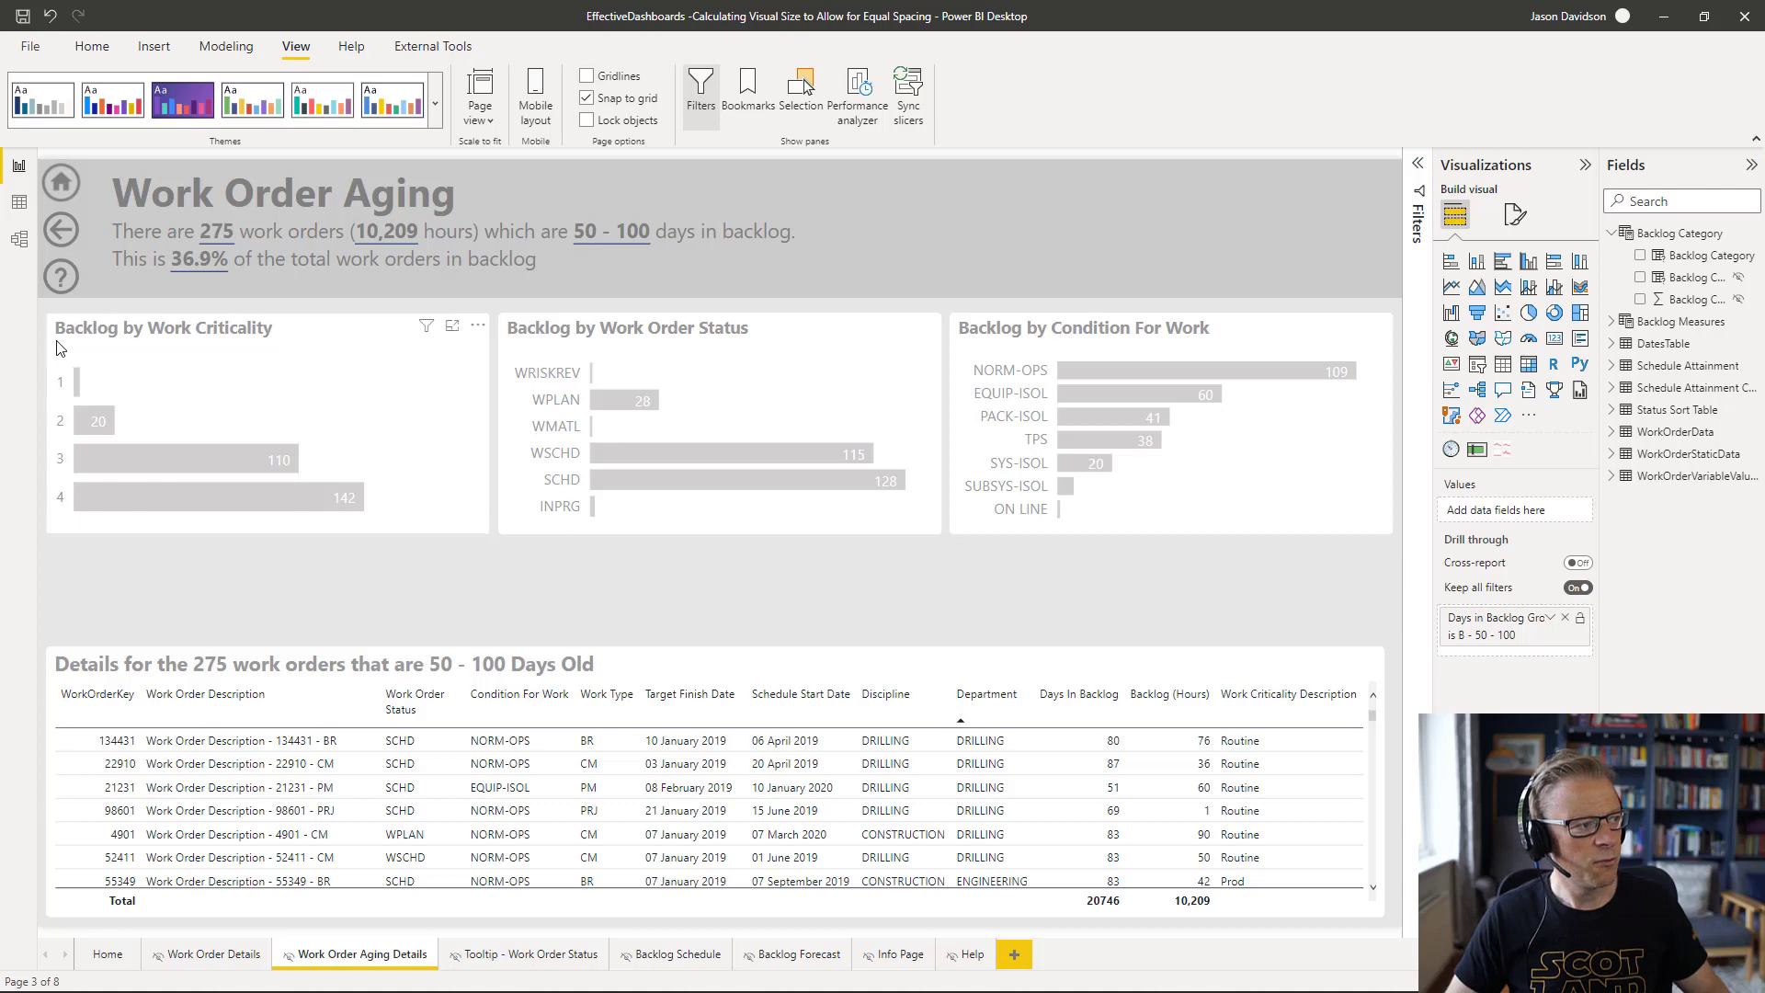
# Step: Move the Backlog by Work Criticality chart to the page's left edge and set its horizontal position to 10
pyautogui.moveTo(92, 337); pyautogui.dragTo(62, 332)
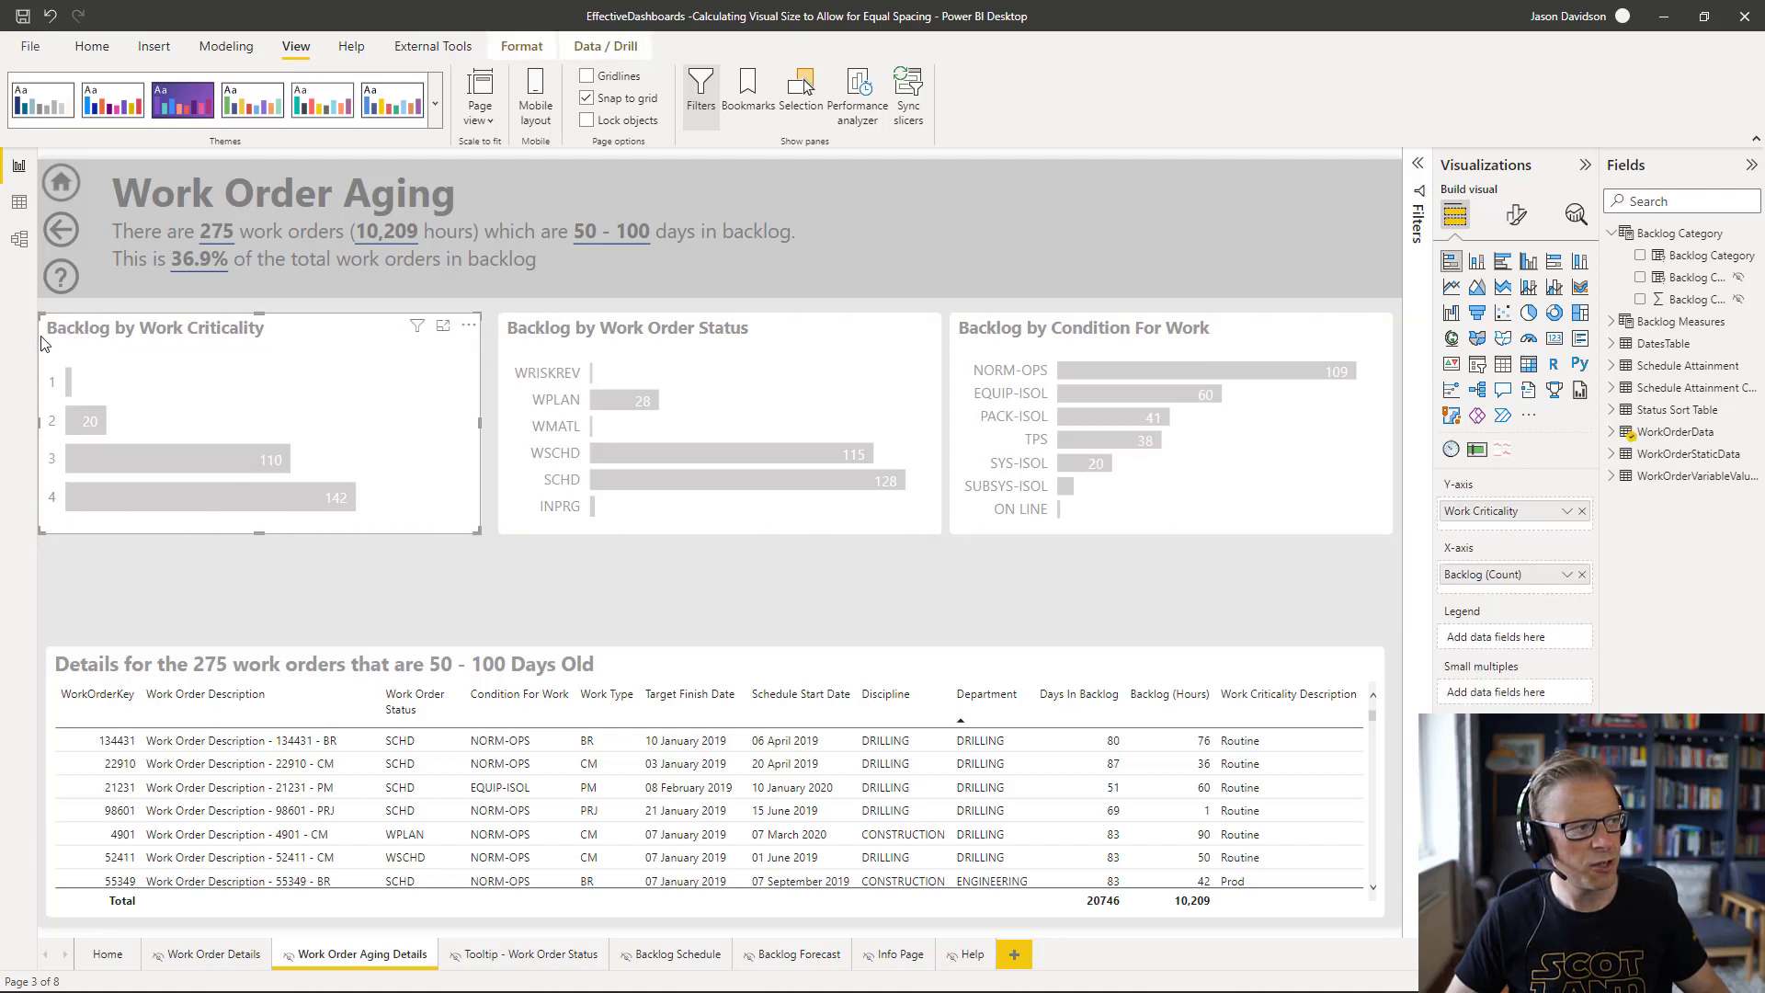
pyautogui.click(1514, 221)
pyautogui.click(1516, 301)
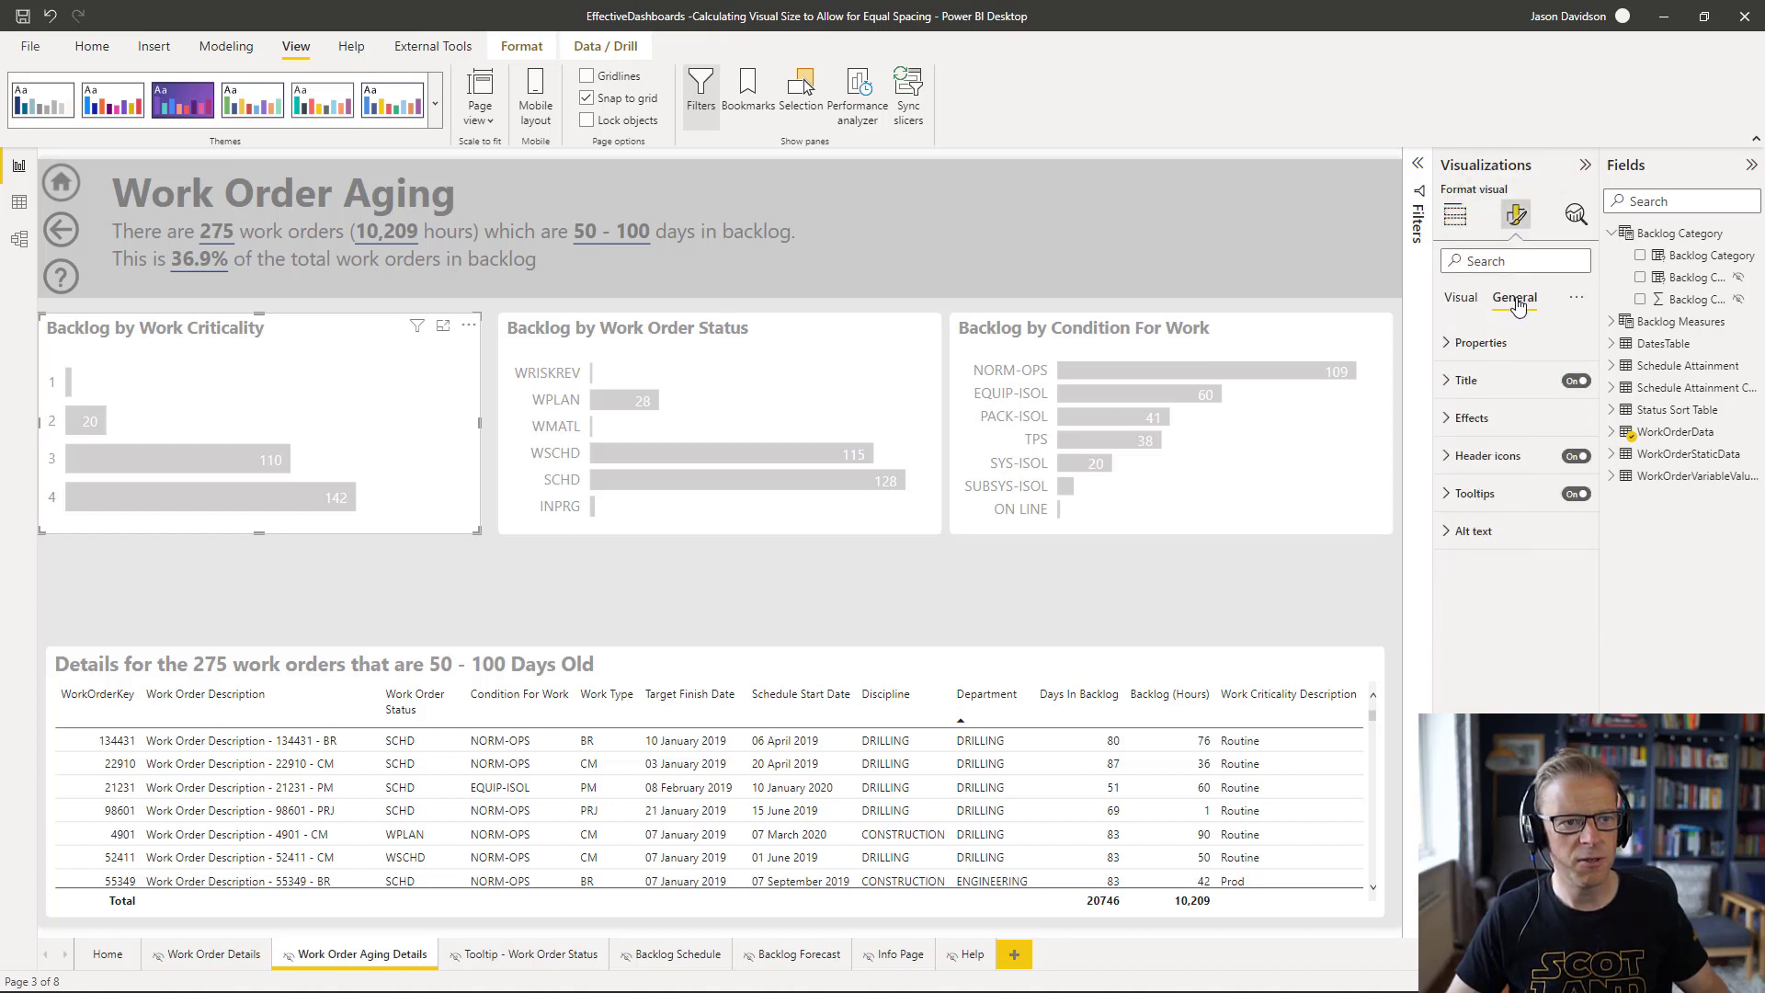
pyautogui.click(1484, 344)
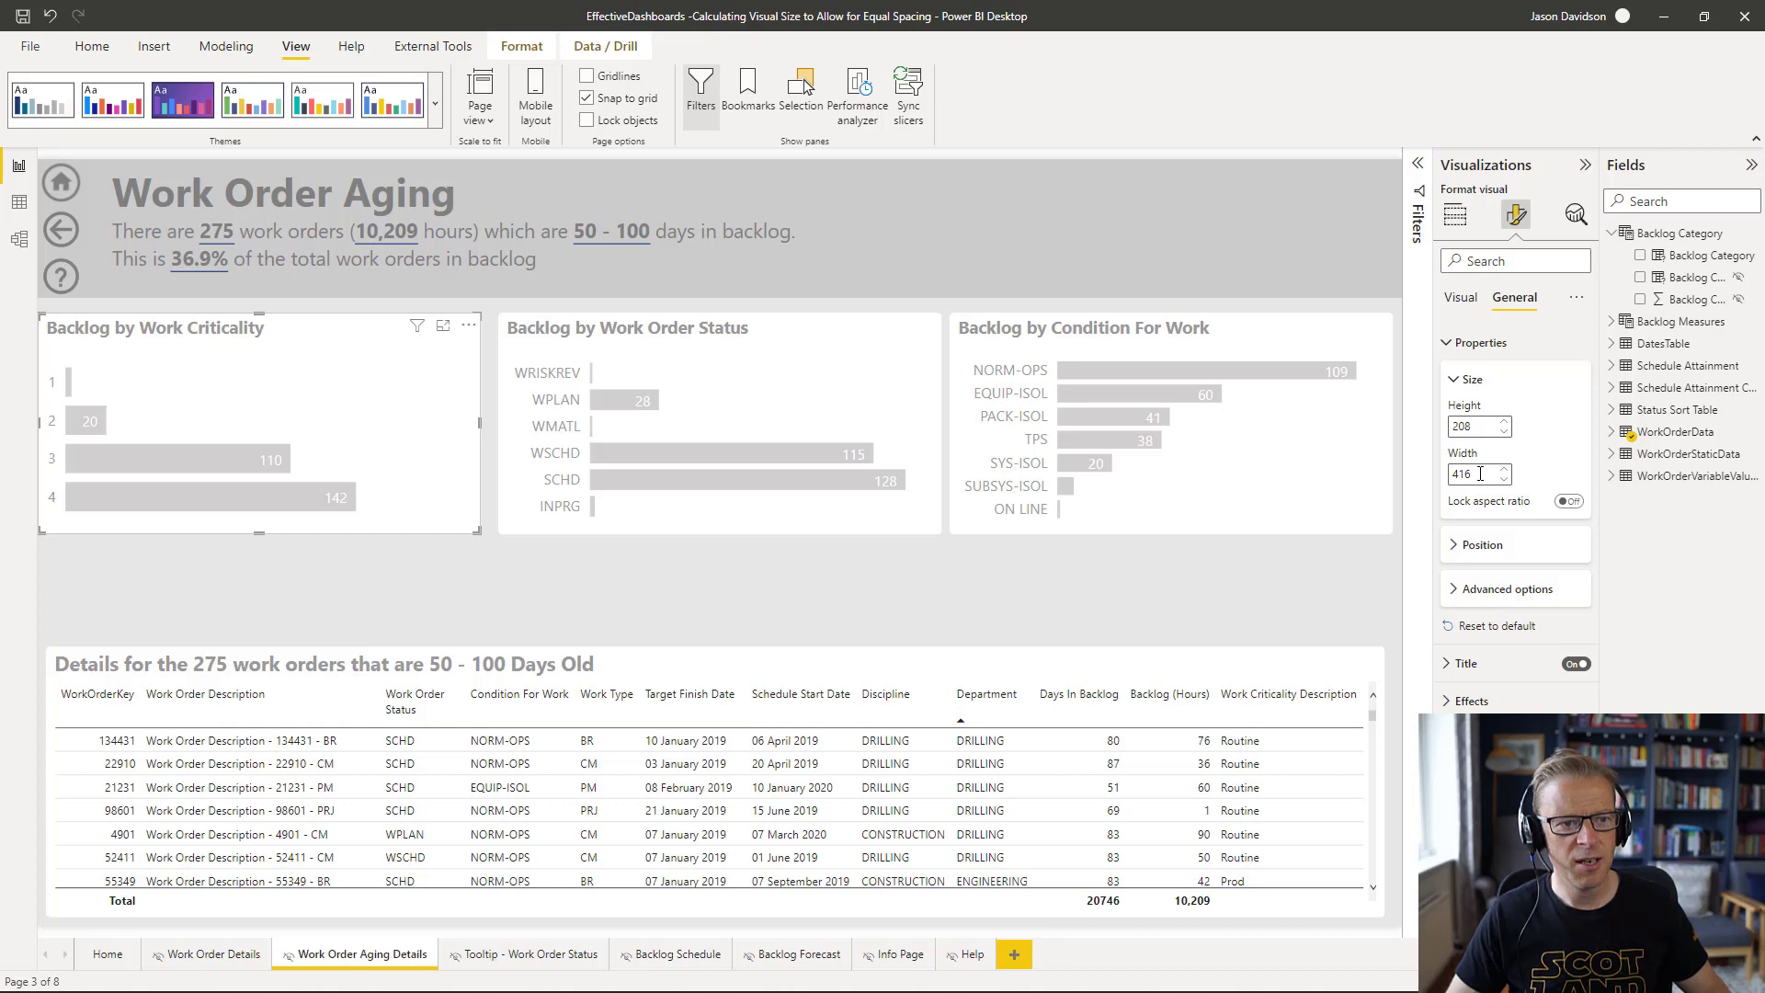
pyautogui.click(1475, 549)
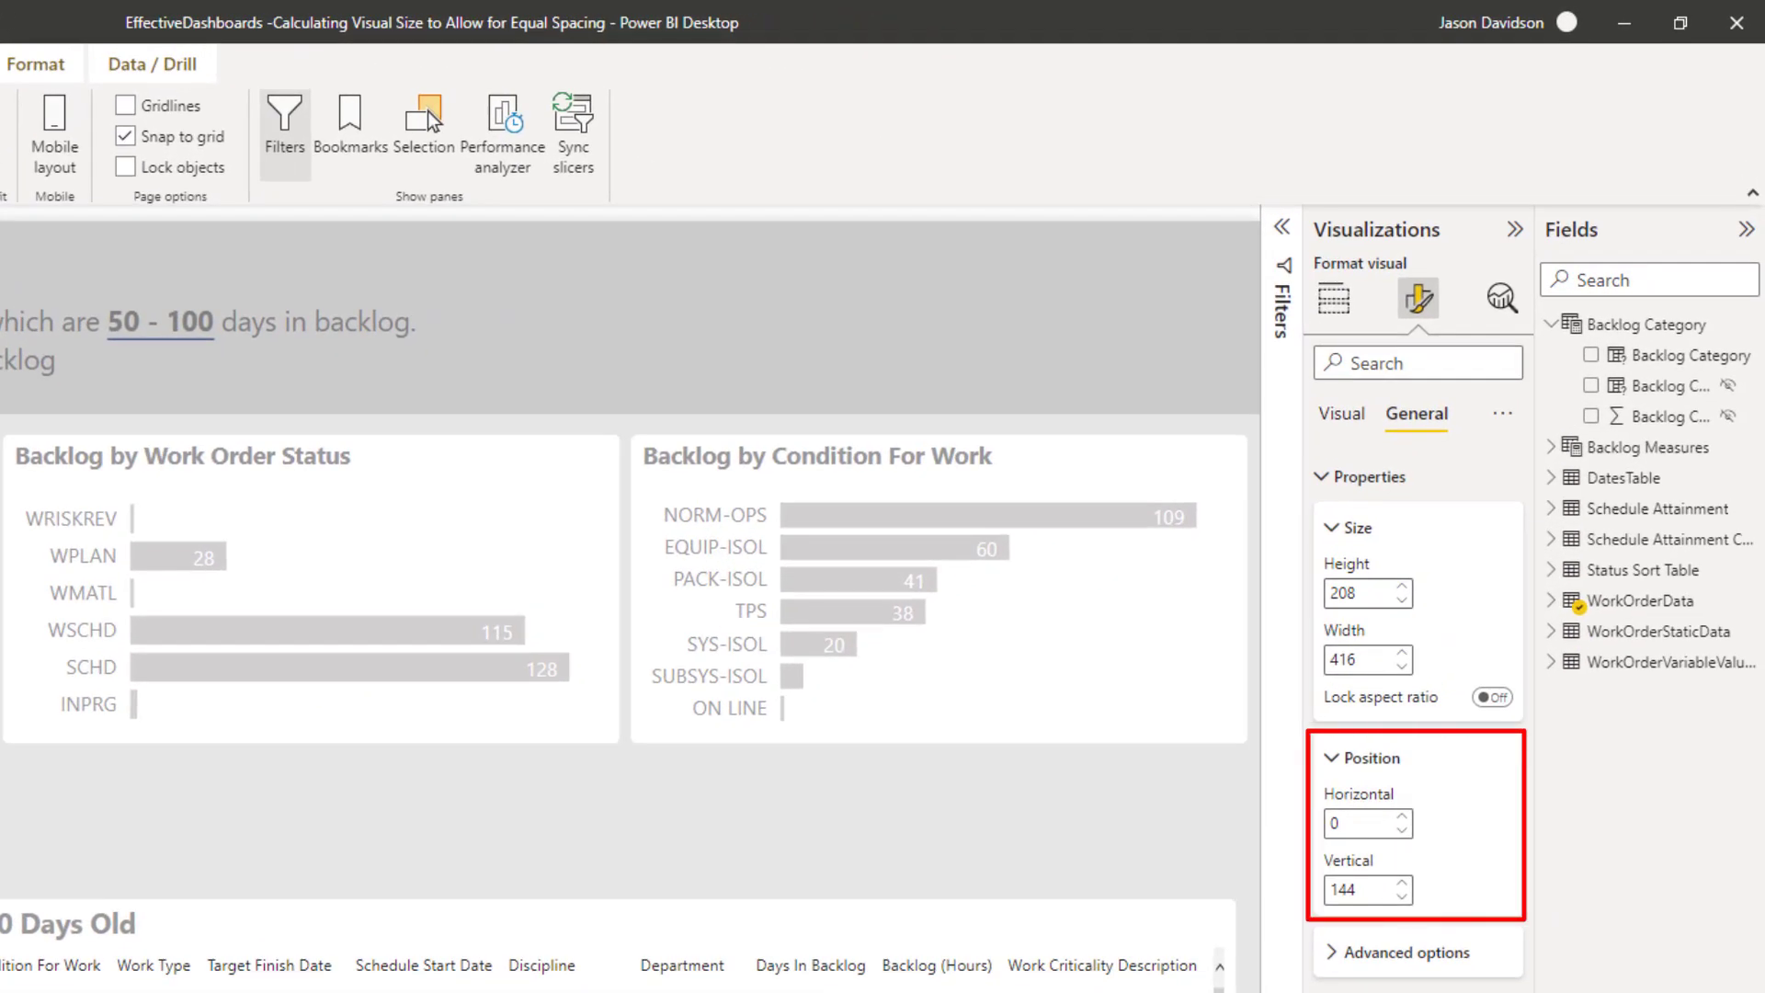
pyautogui.doubleClick(1334, 822)
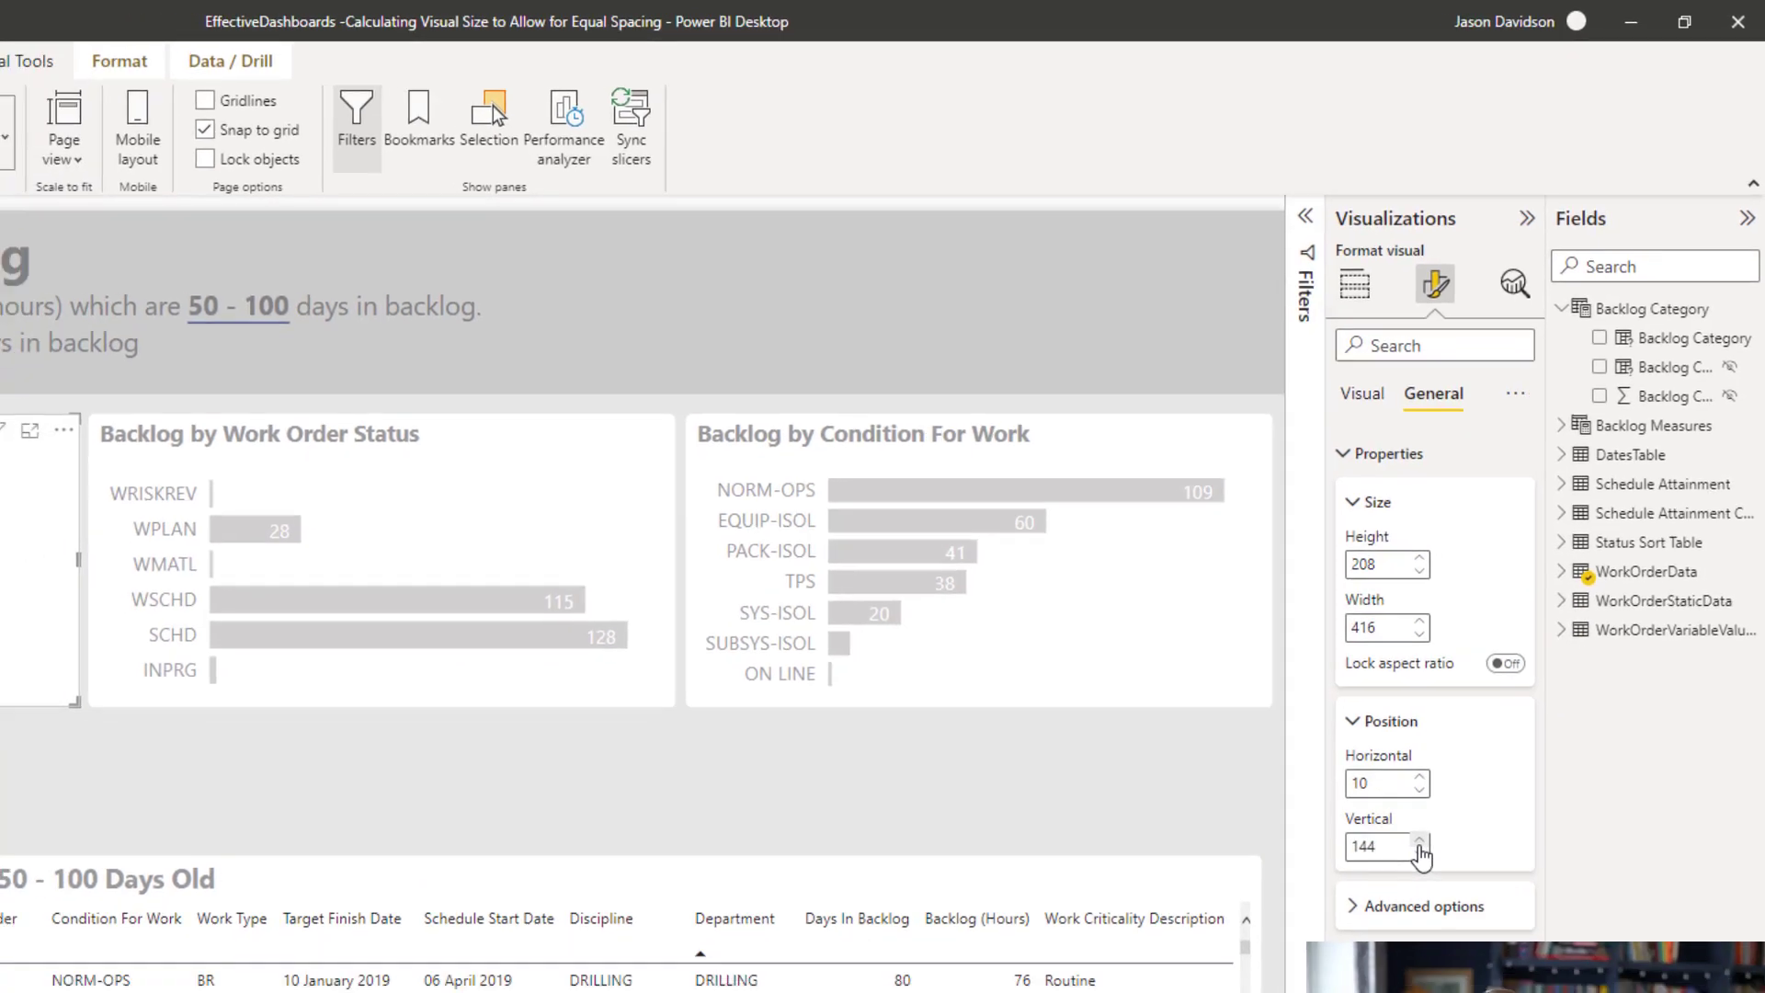
# Step: Try stepping the Work Criticality chart's vertical position by one unit to 145 and back to 144
pyautogui.click(1402, 884)
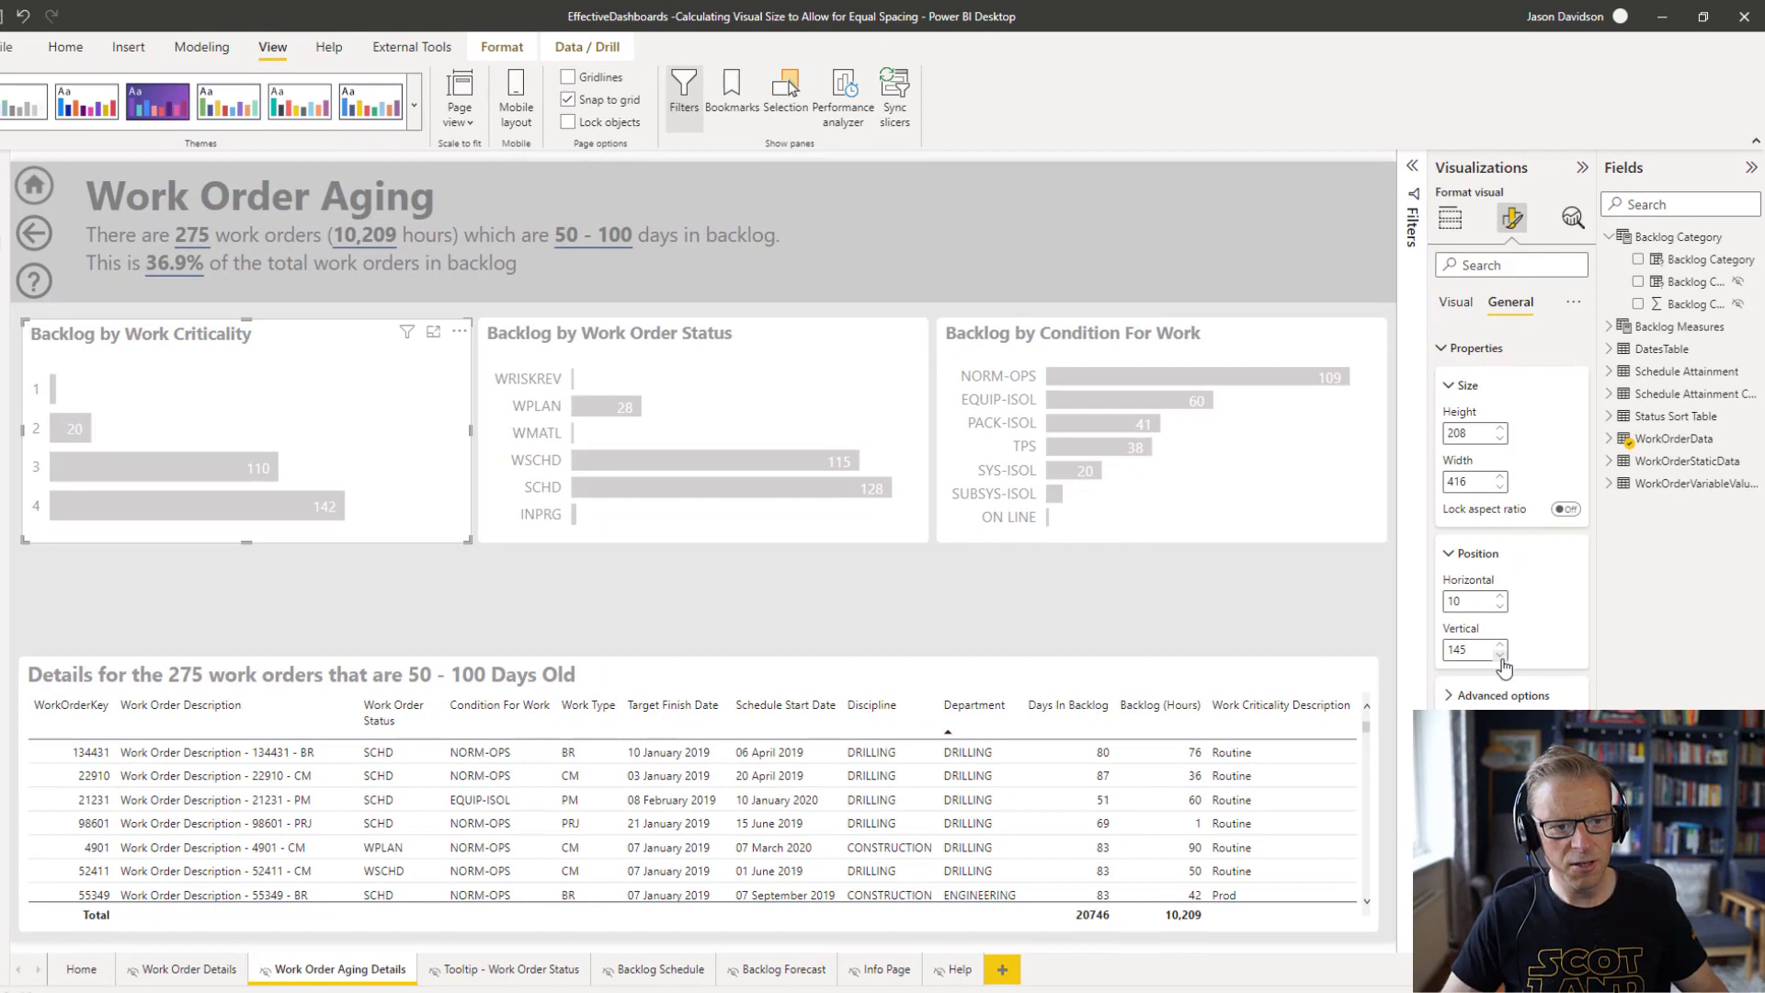
pyautogui.click(1501, 657)
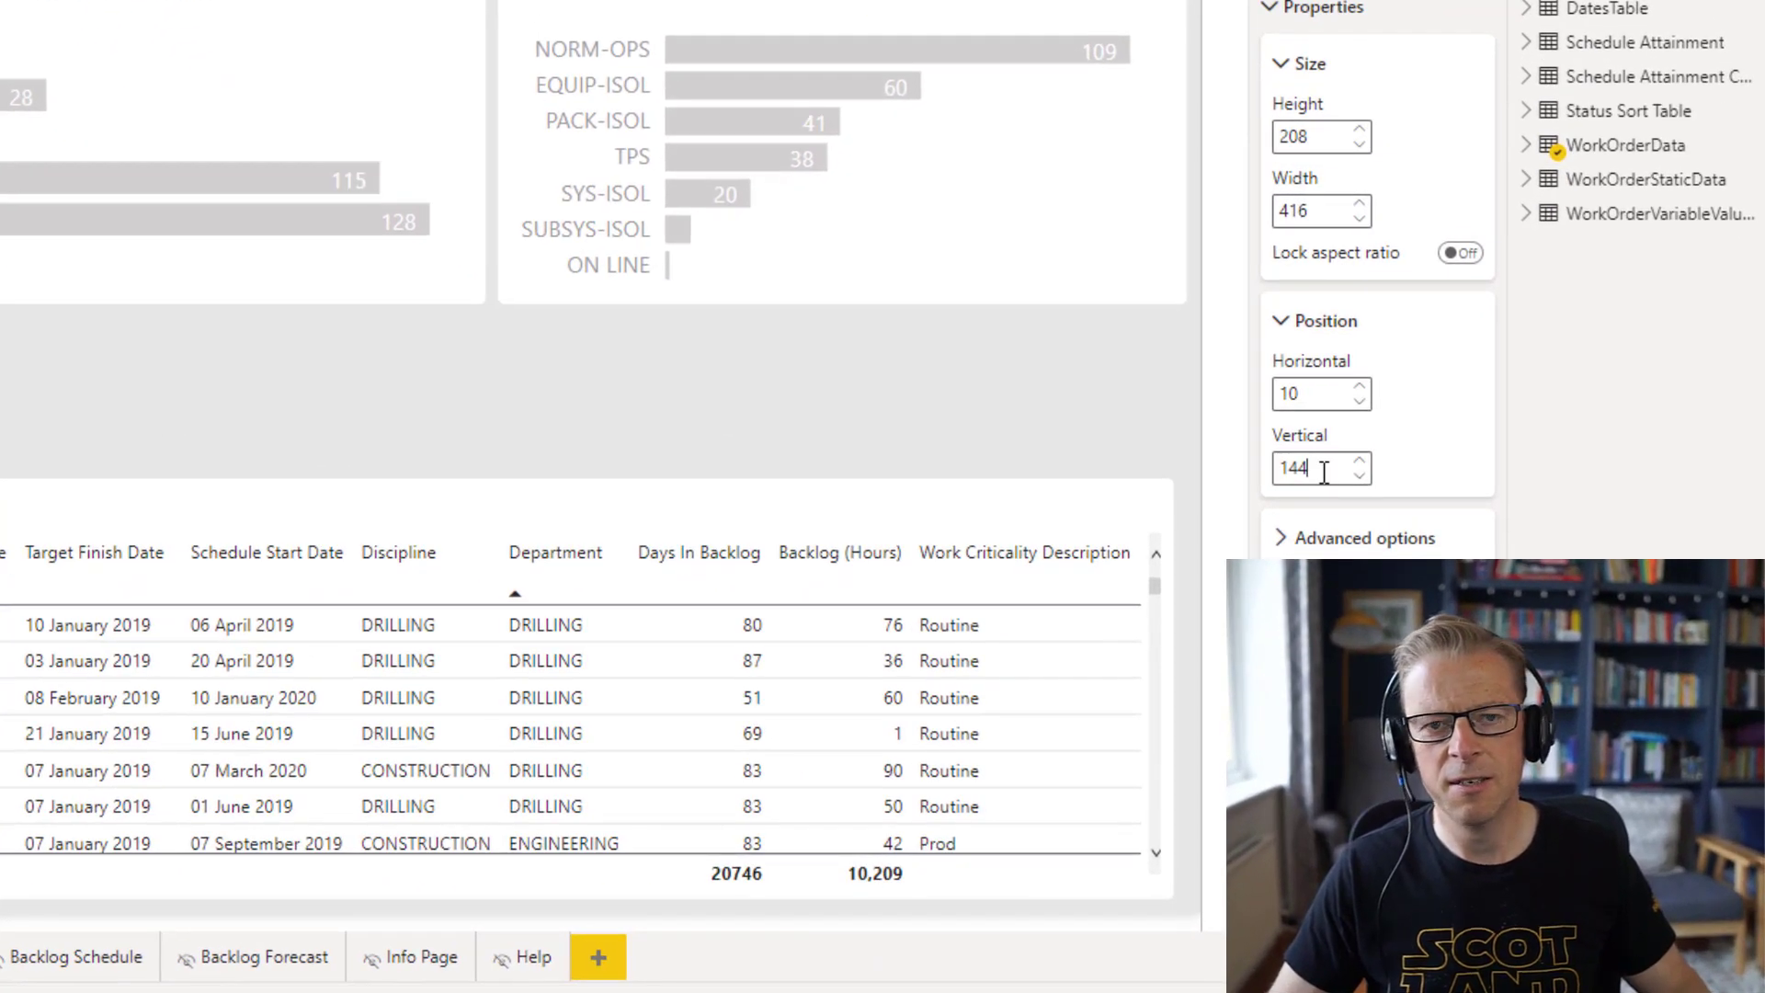
pyautogui.click(1322, 474)
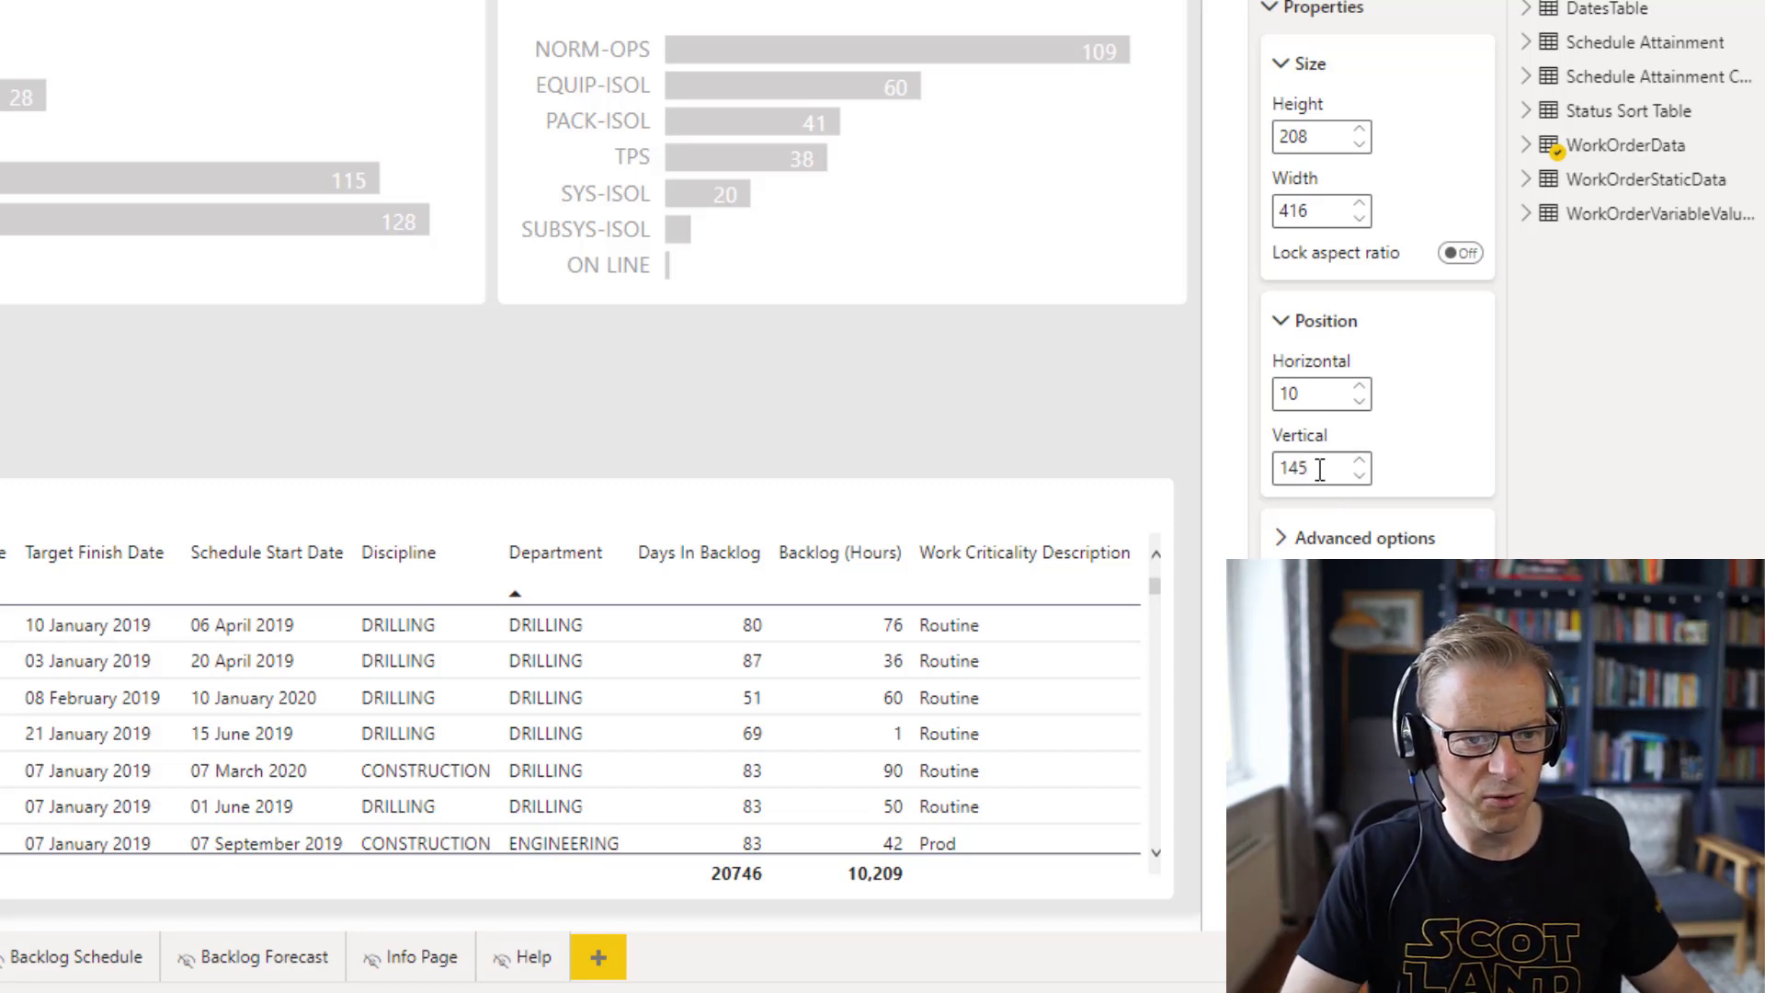
pyautogui.press('Down')
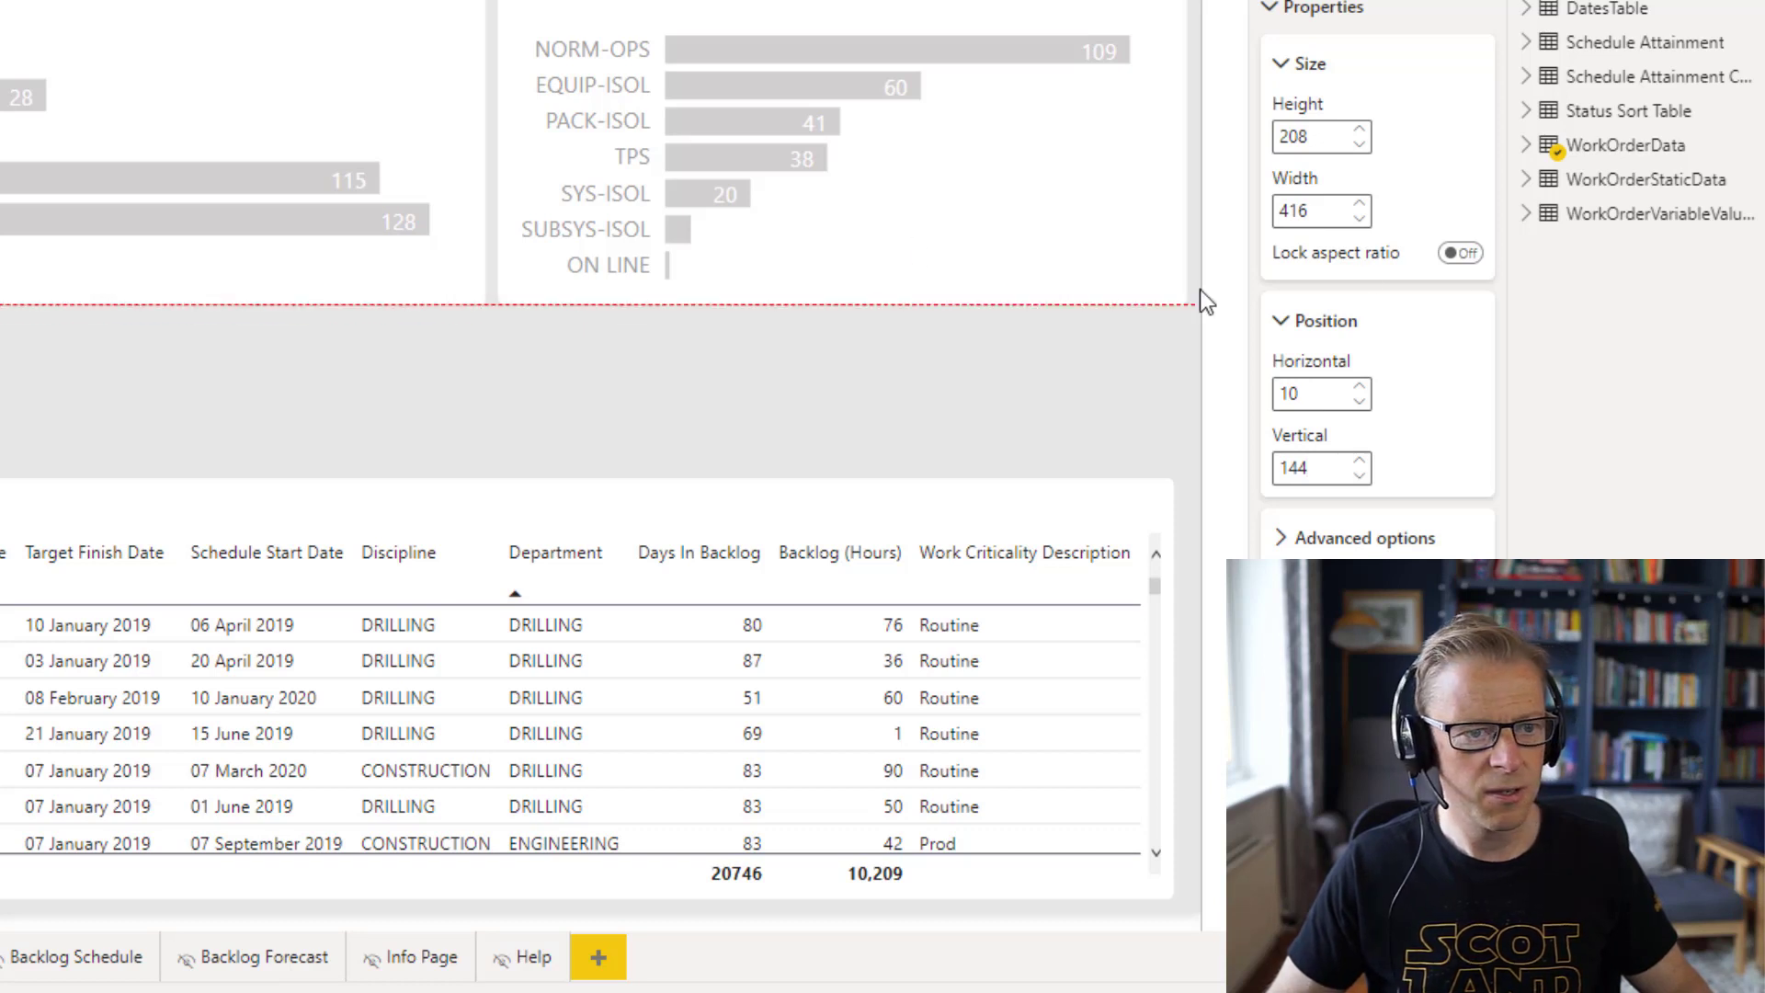
# Step: Set the Work Criticality chart's horizontal position to 8 and its width to 413
pyautogui.press('Left')
pyautogui.press('Left')
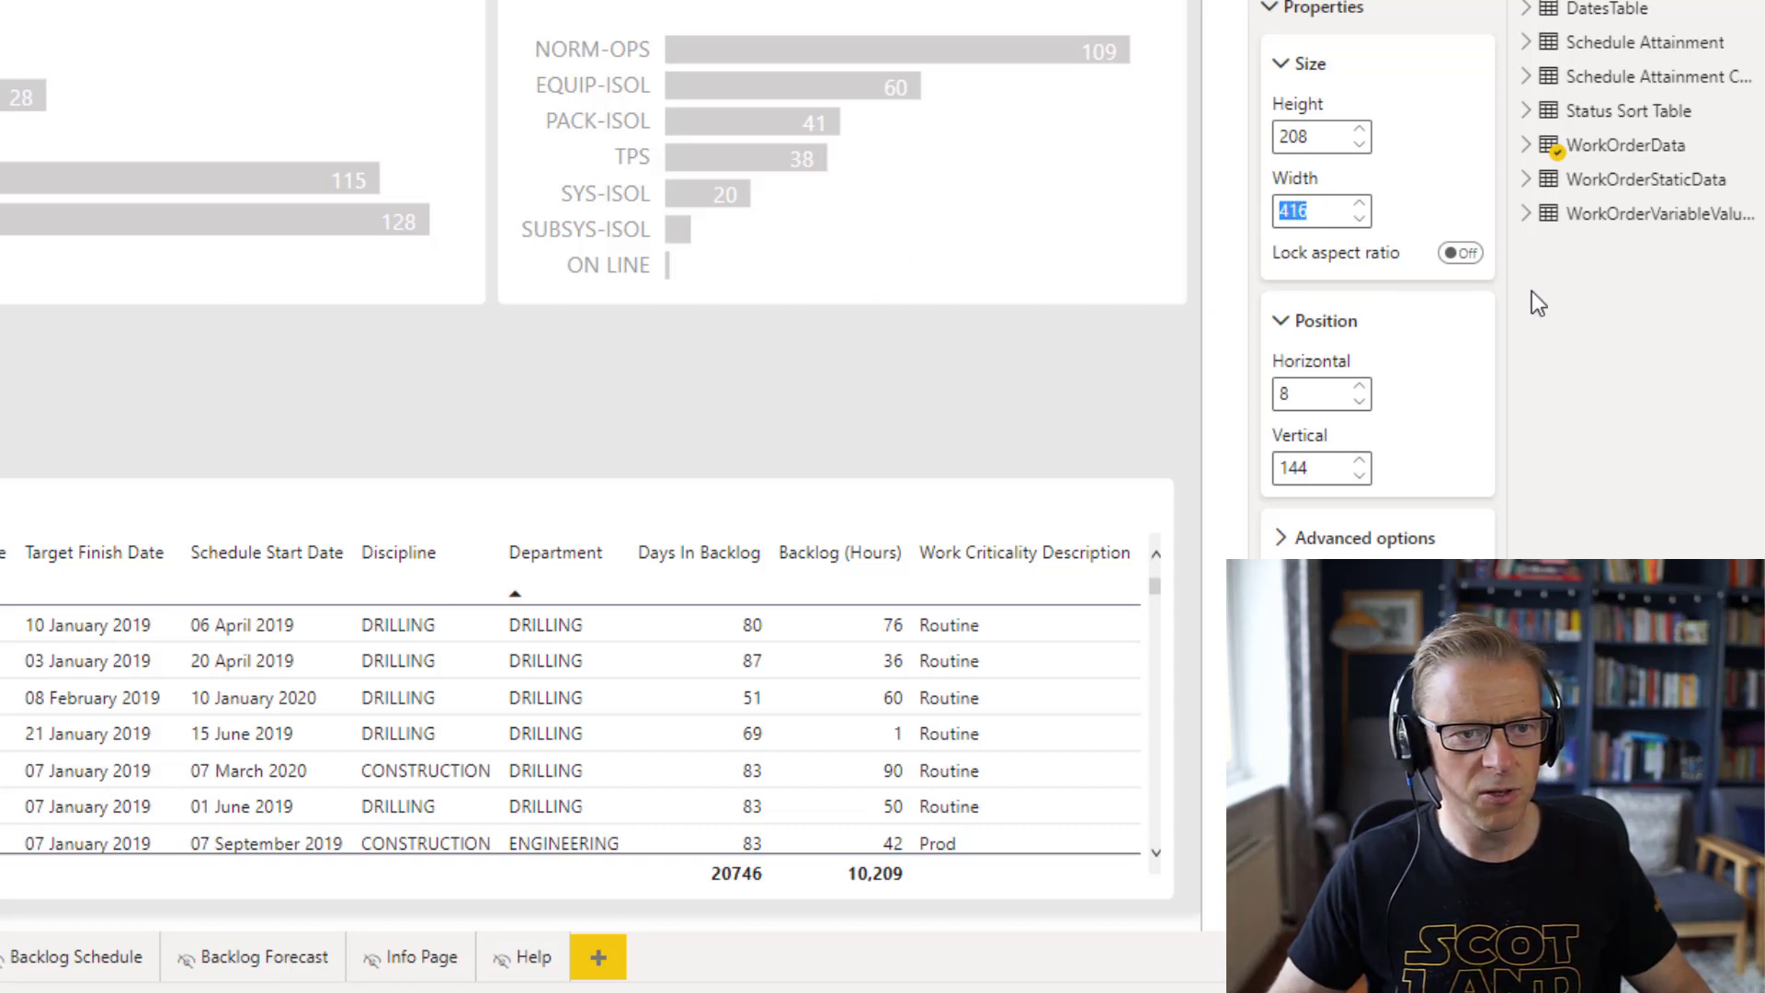
pyautogui.write('41')
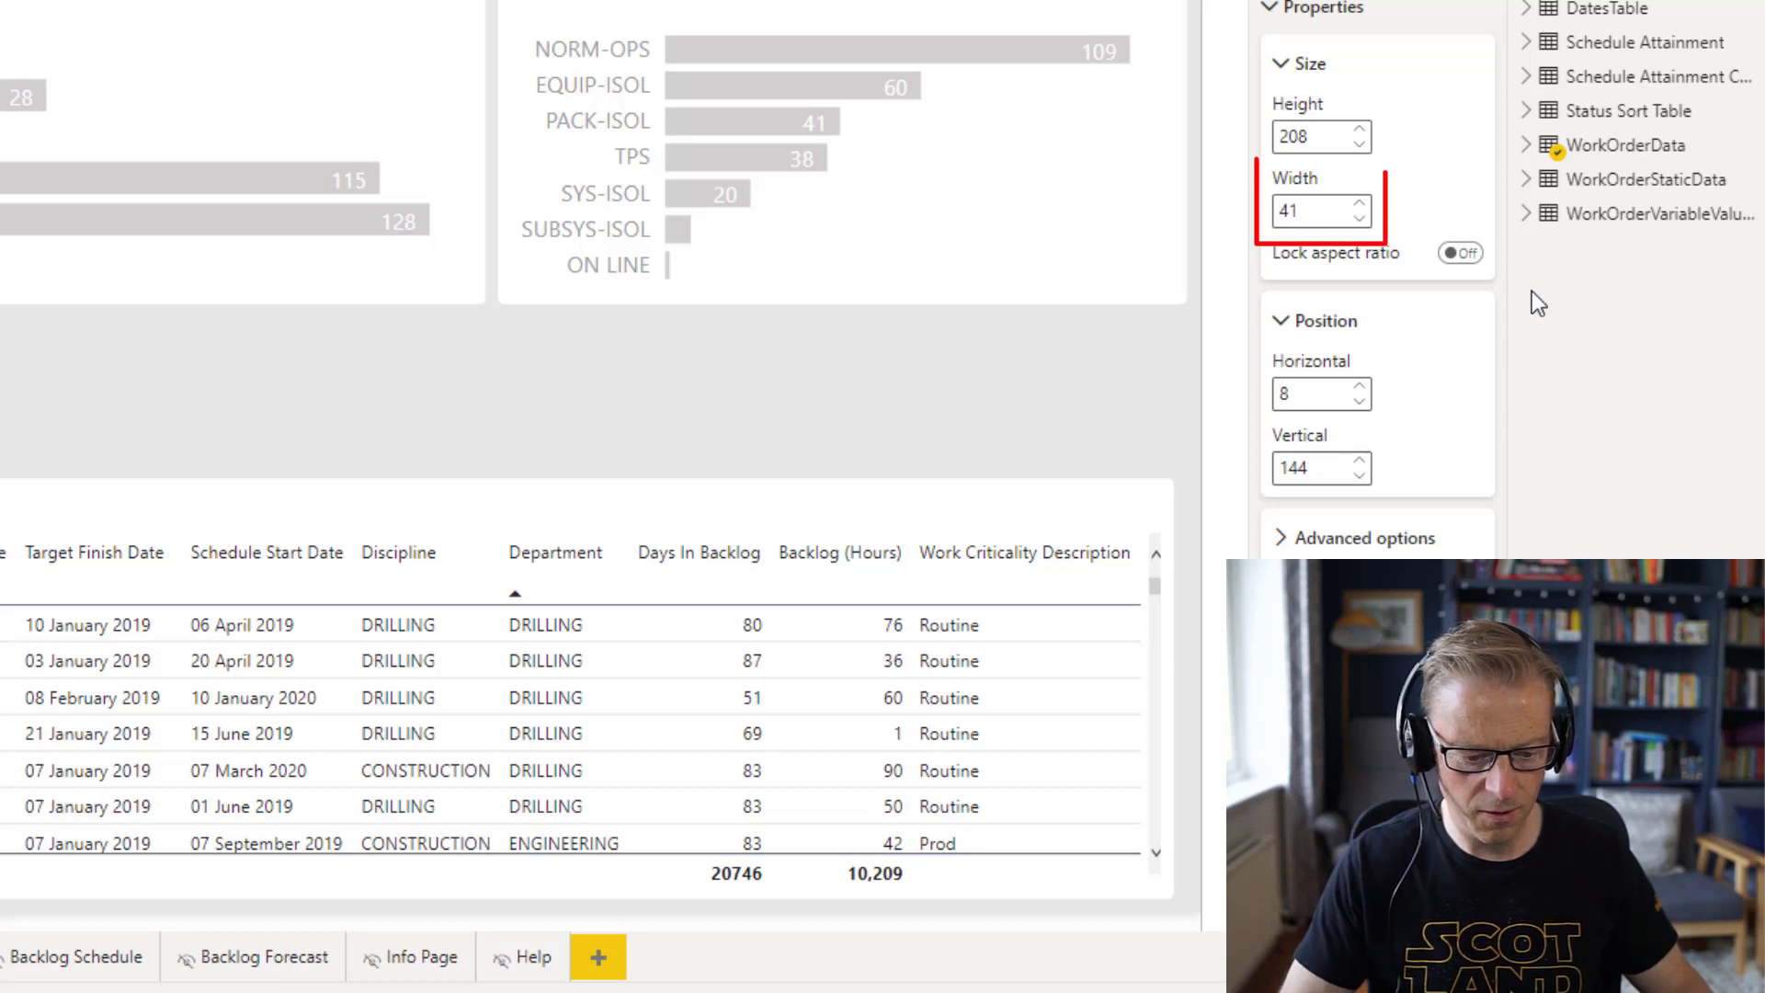
pyautogui.write('3.')
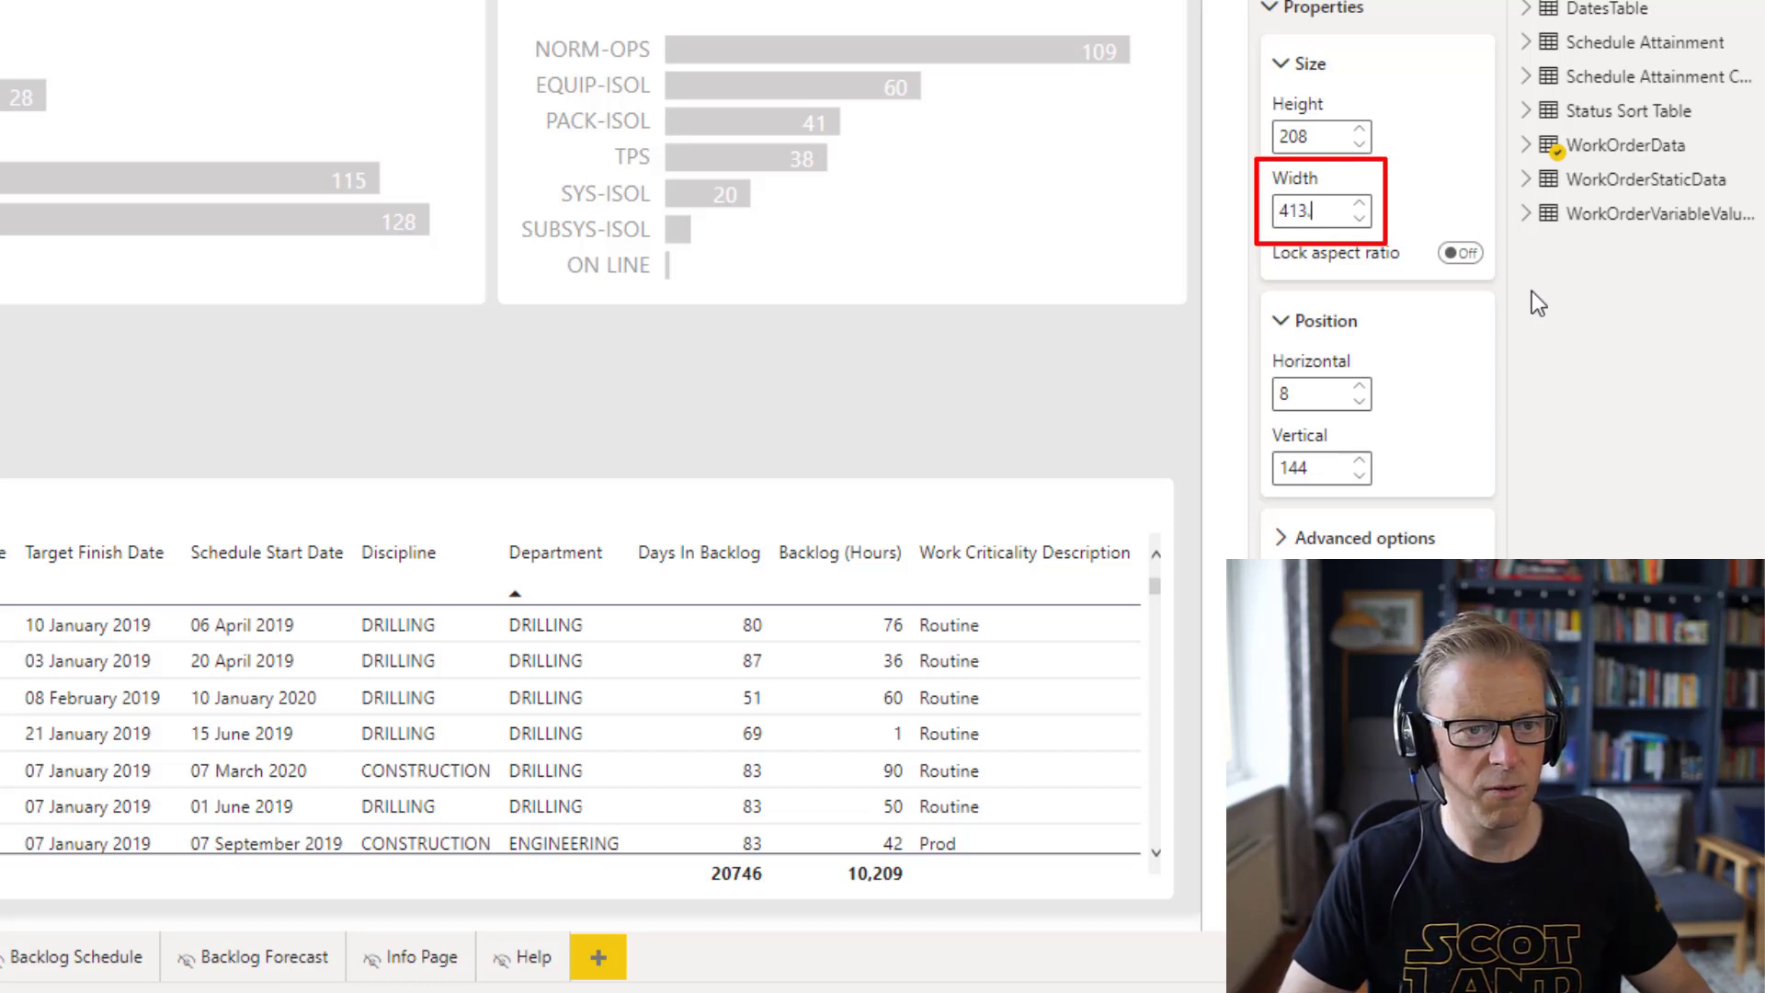
pyautogui.press('Return')
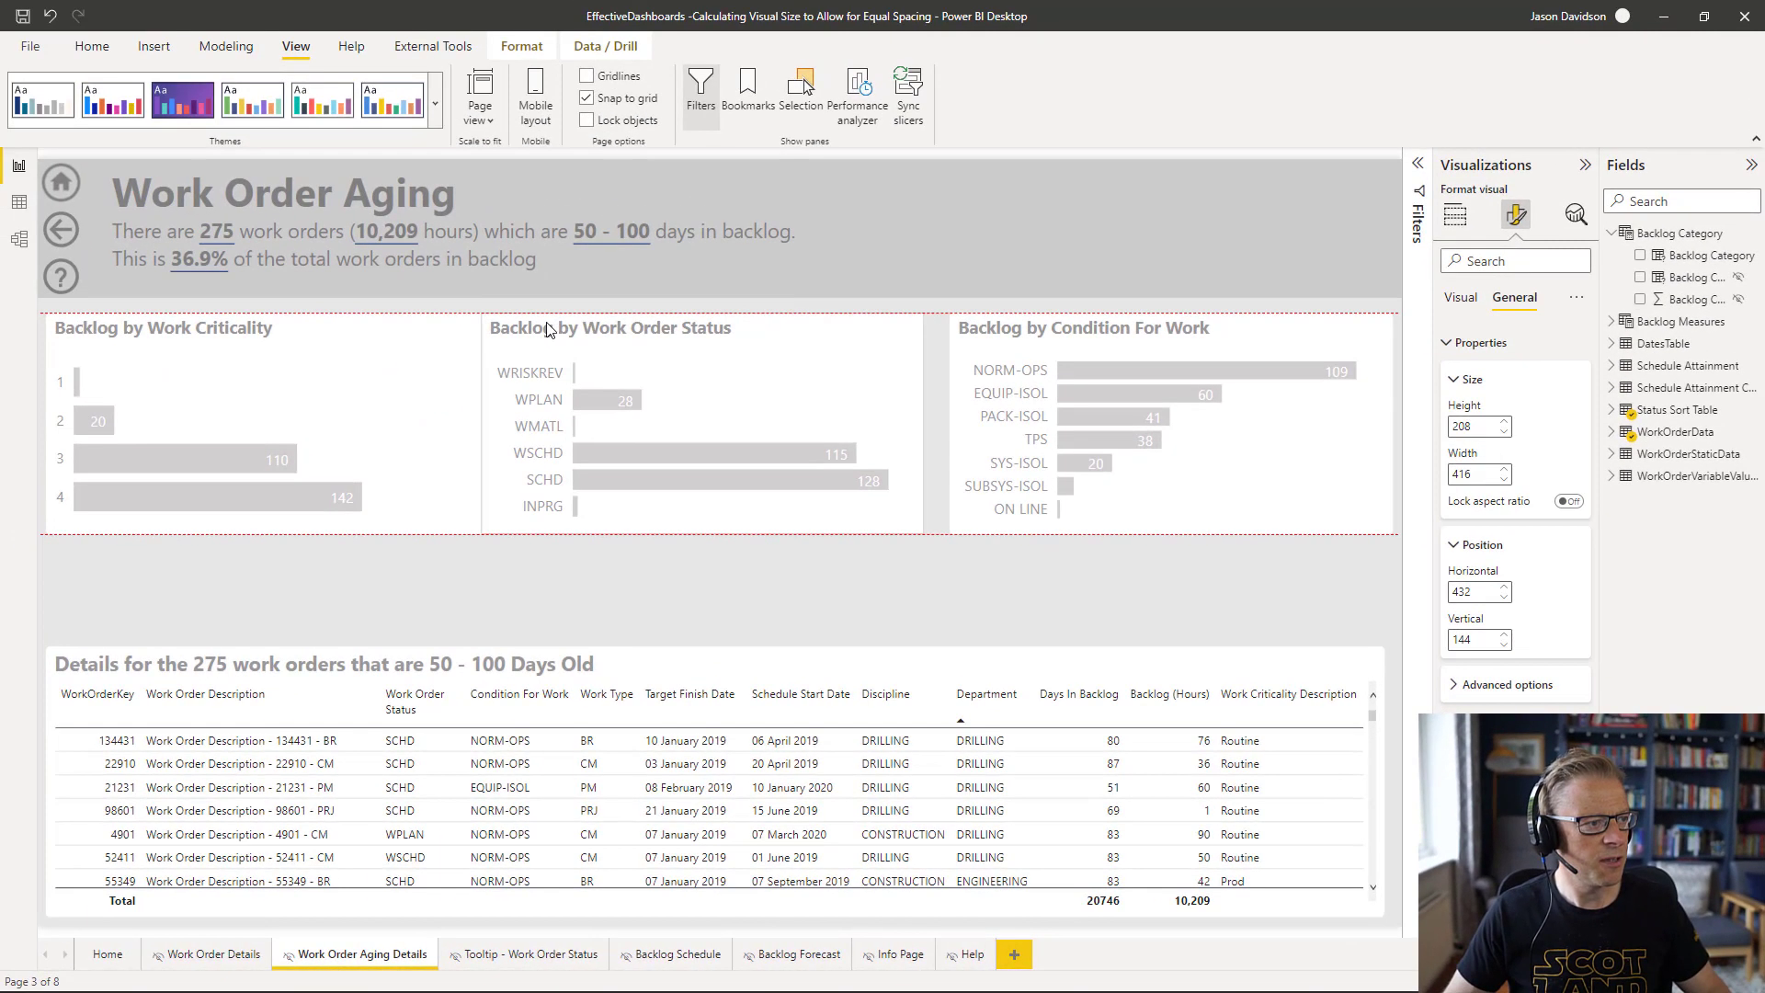
# Step: Turn off Snap to grid and move the Backlog by Work Order Status chart against the Work Criticality chart's right edge
pyautogui.moveTo(547, 329); pyautogui.dragTo(564, 339)
pyautogui.press('Escape')
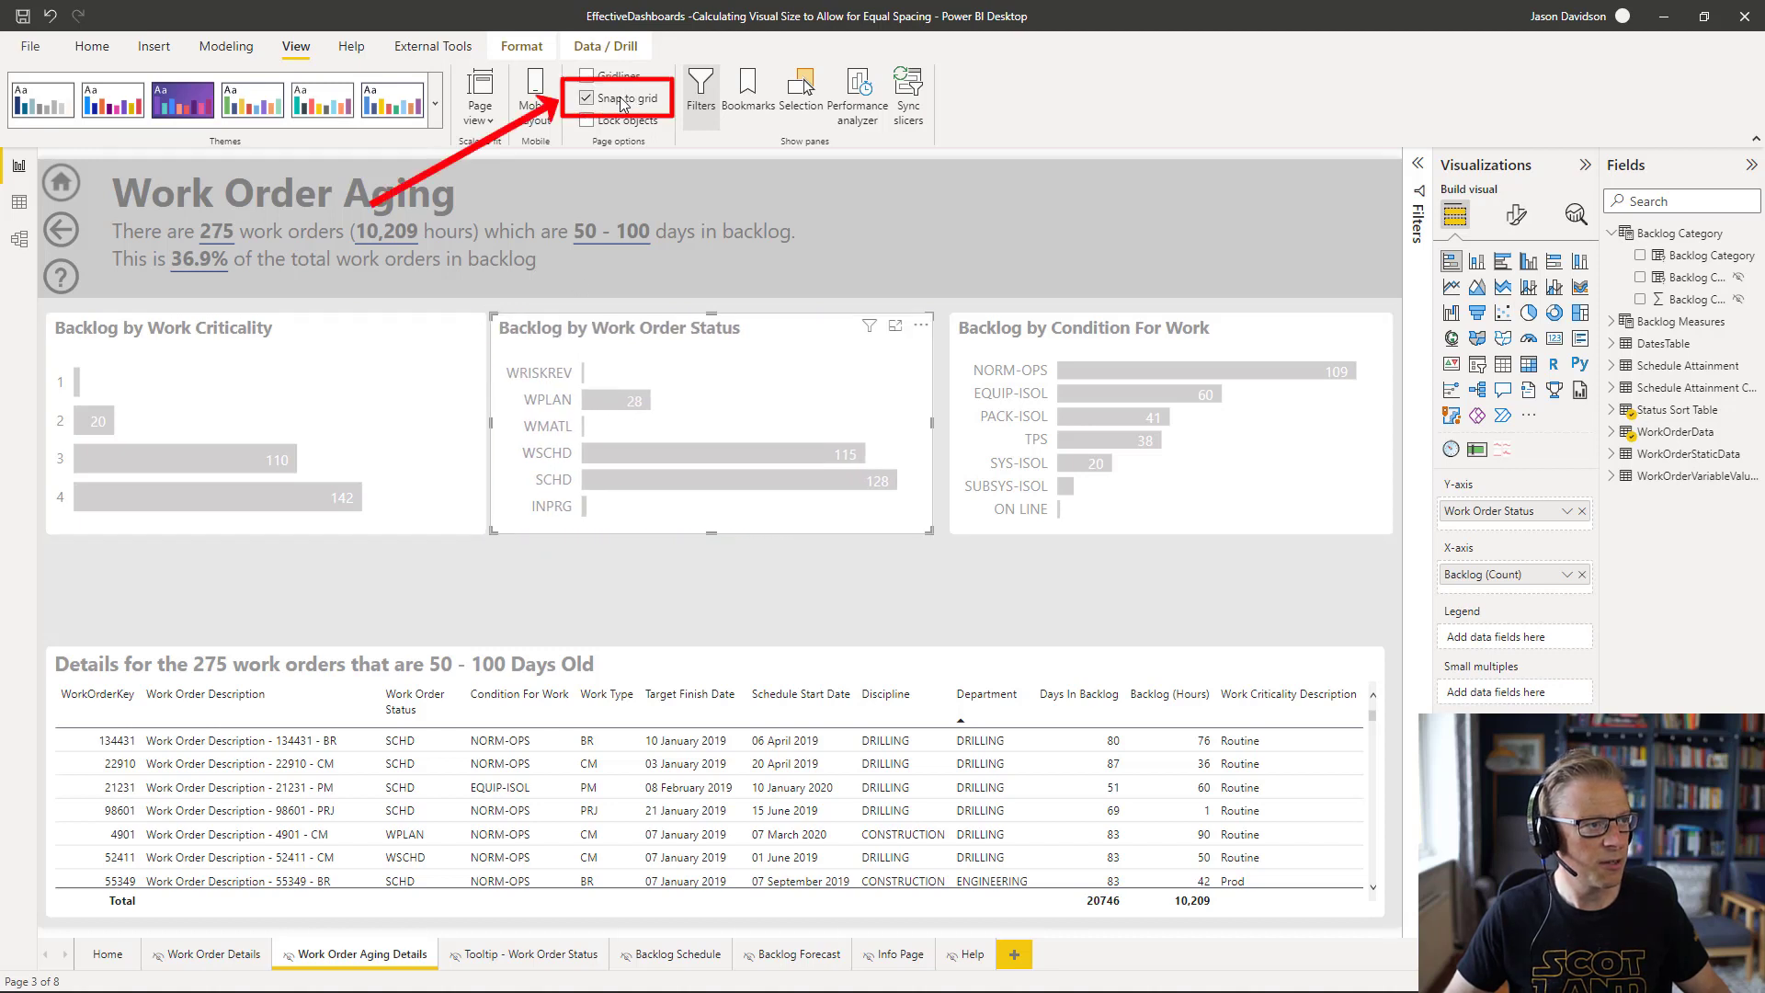
pyautogui.click(152, 335)
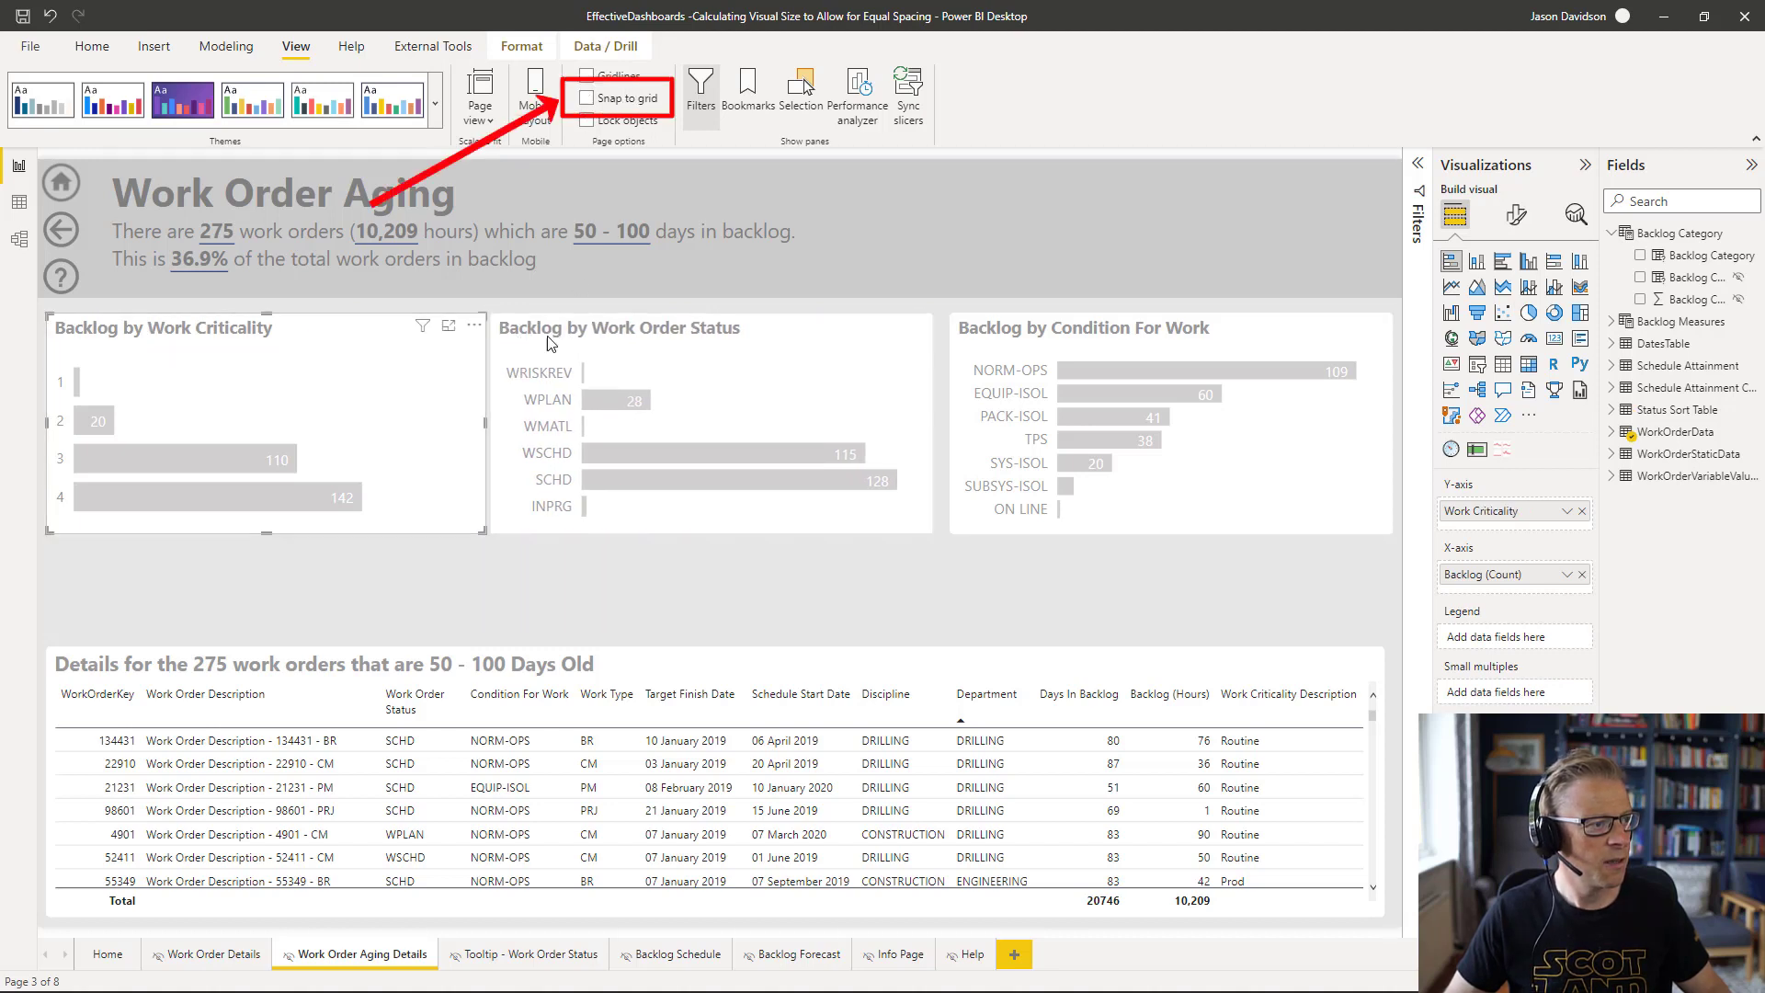
pyautogui.moveTo(551, 337); pyautogui.dragTo(547, 337)
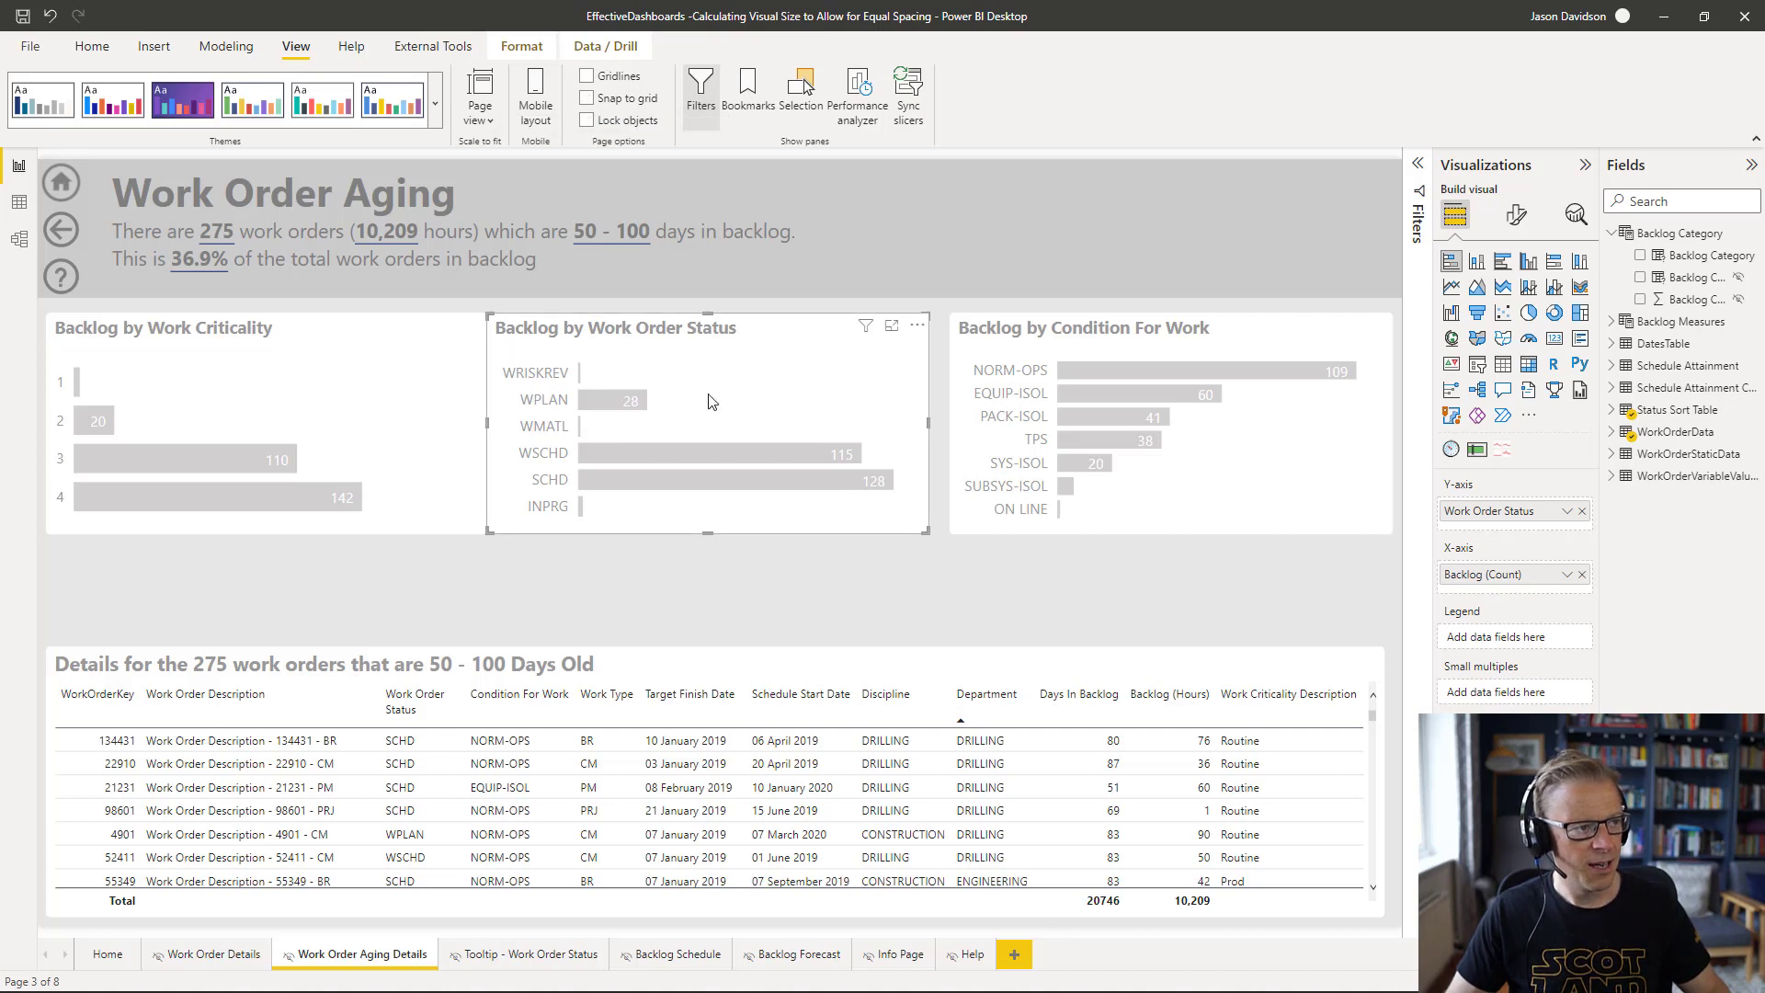
# Step: Set the Backlog by Work Order Status chart's horizontal position to 431 in its general format properties
pyautogui.click(1516, 215)
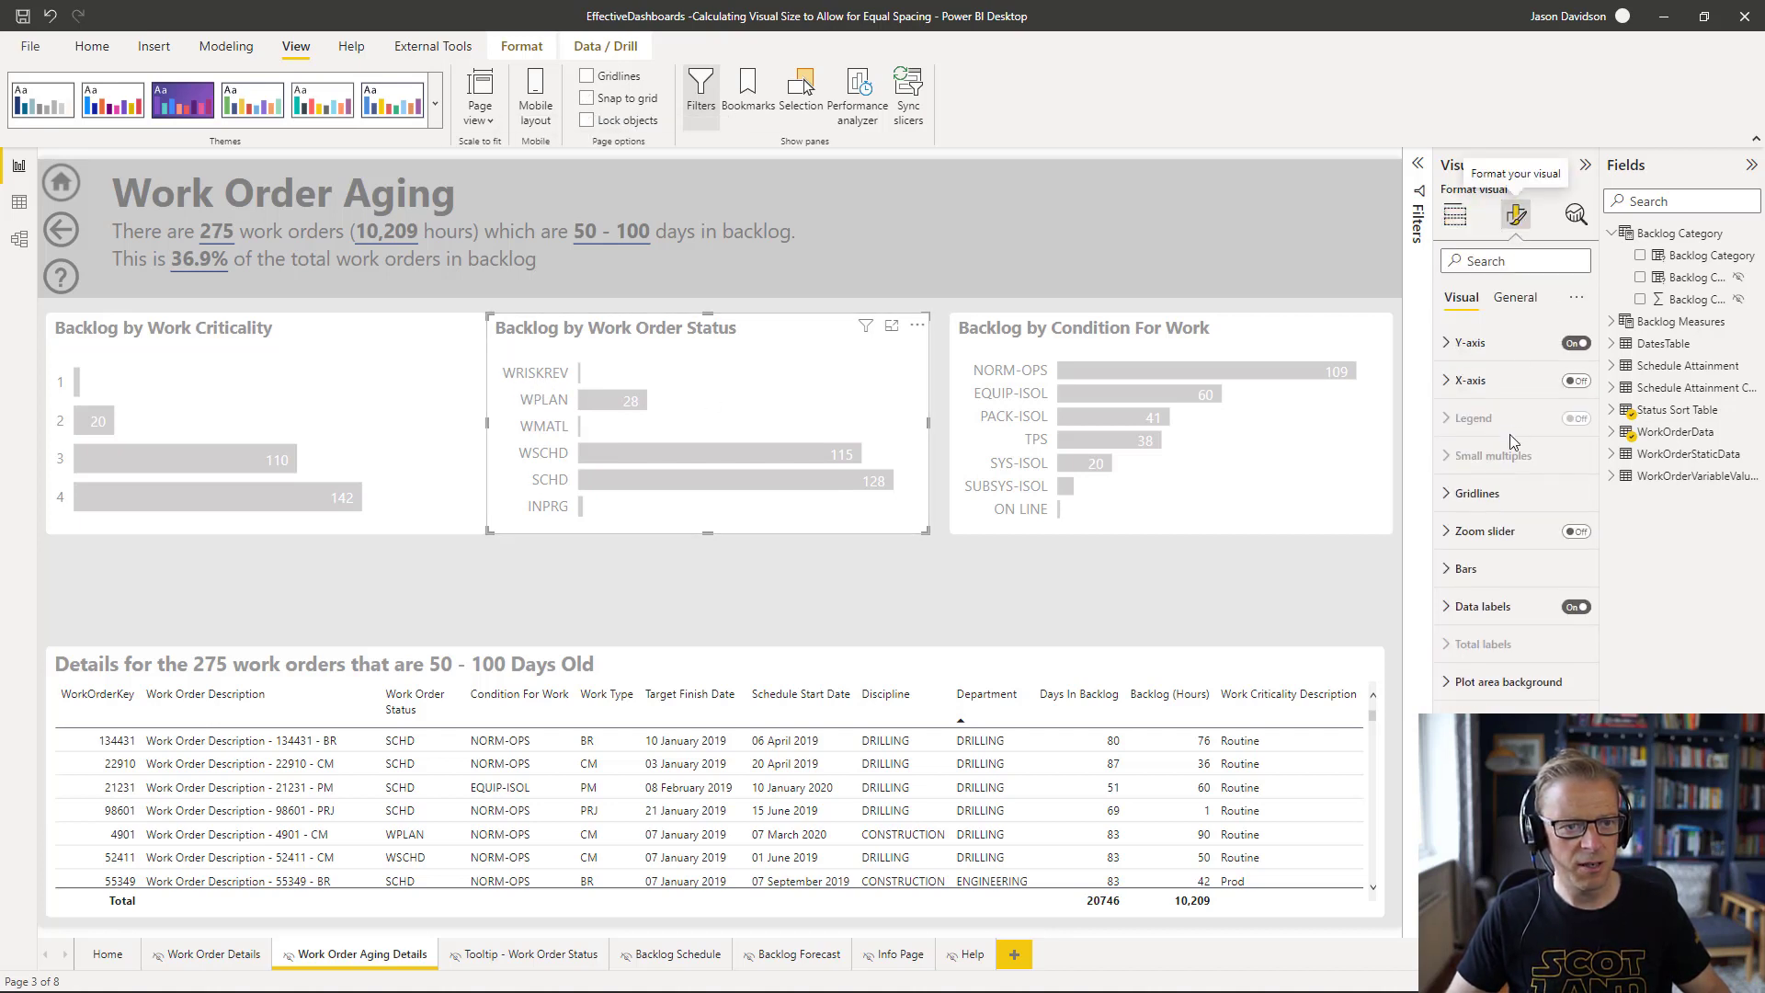
pyautogui.click(1514, 297)
pyautogui.click(1476, 342)
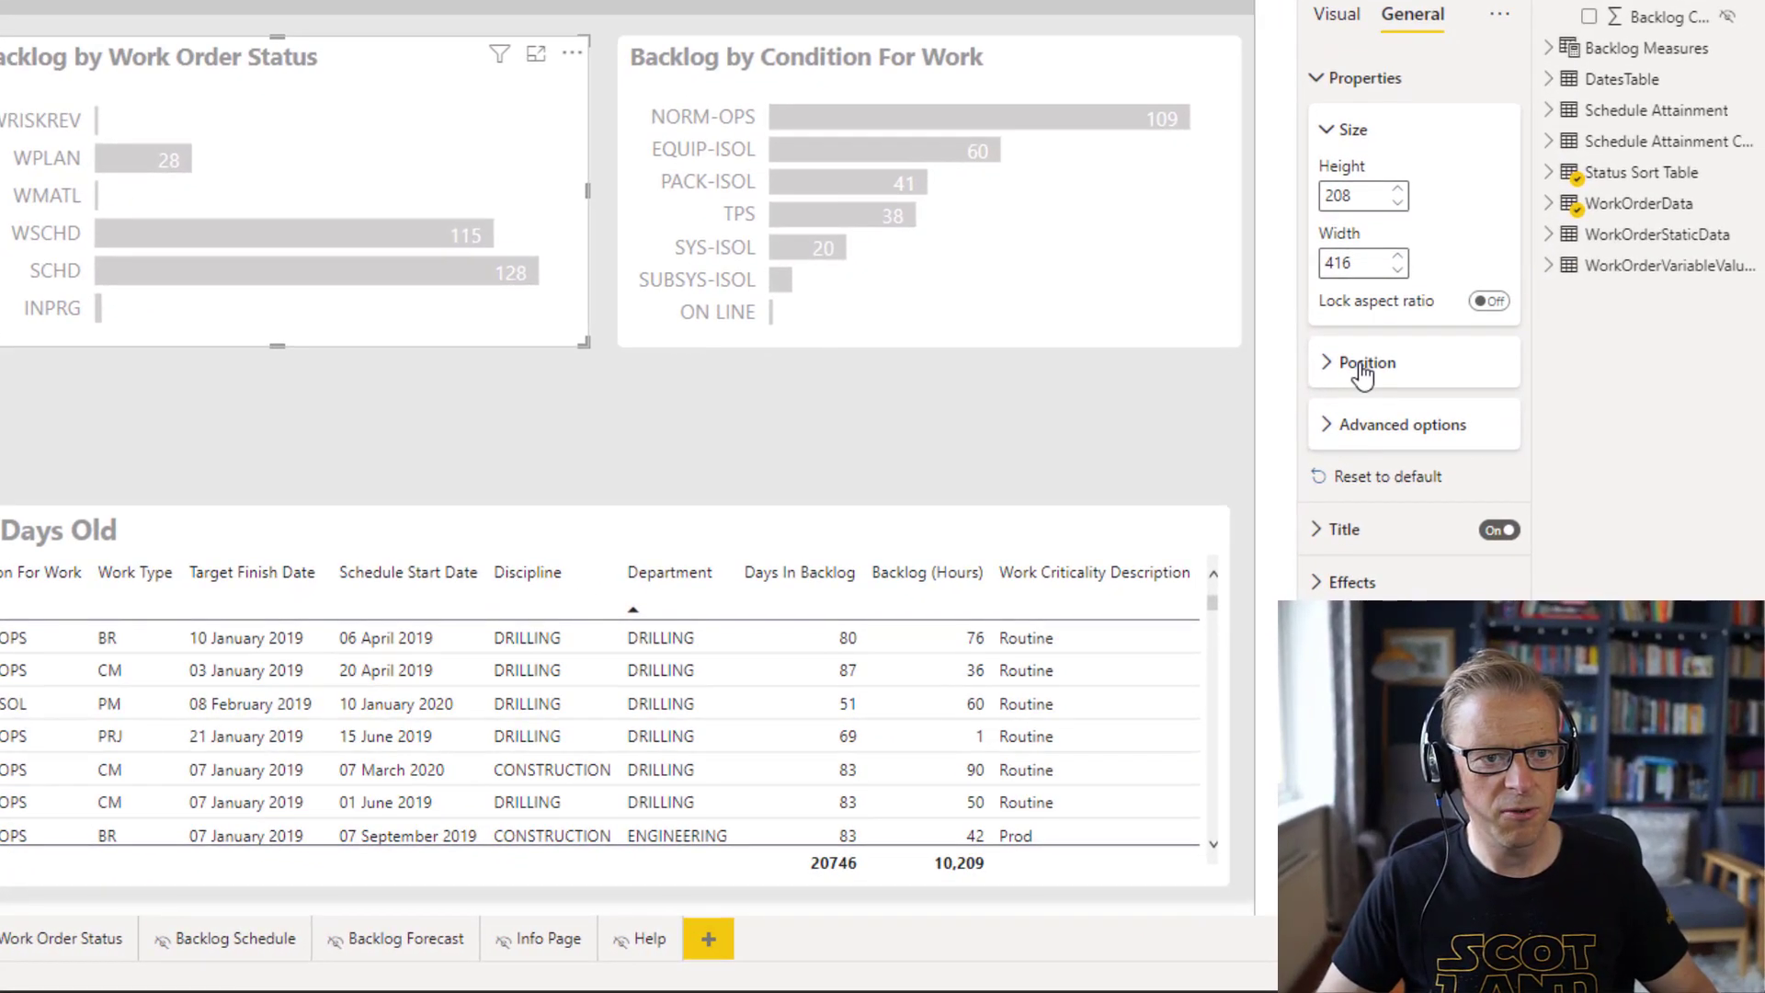
pyautogui.click(1473, 537)
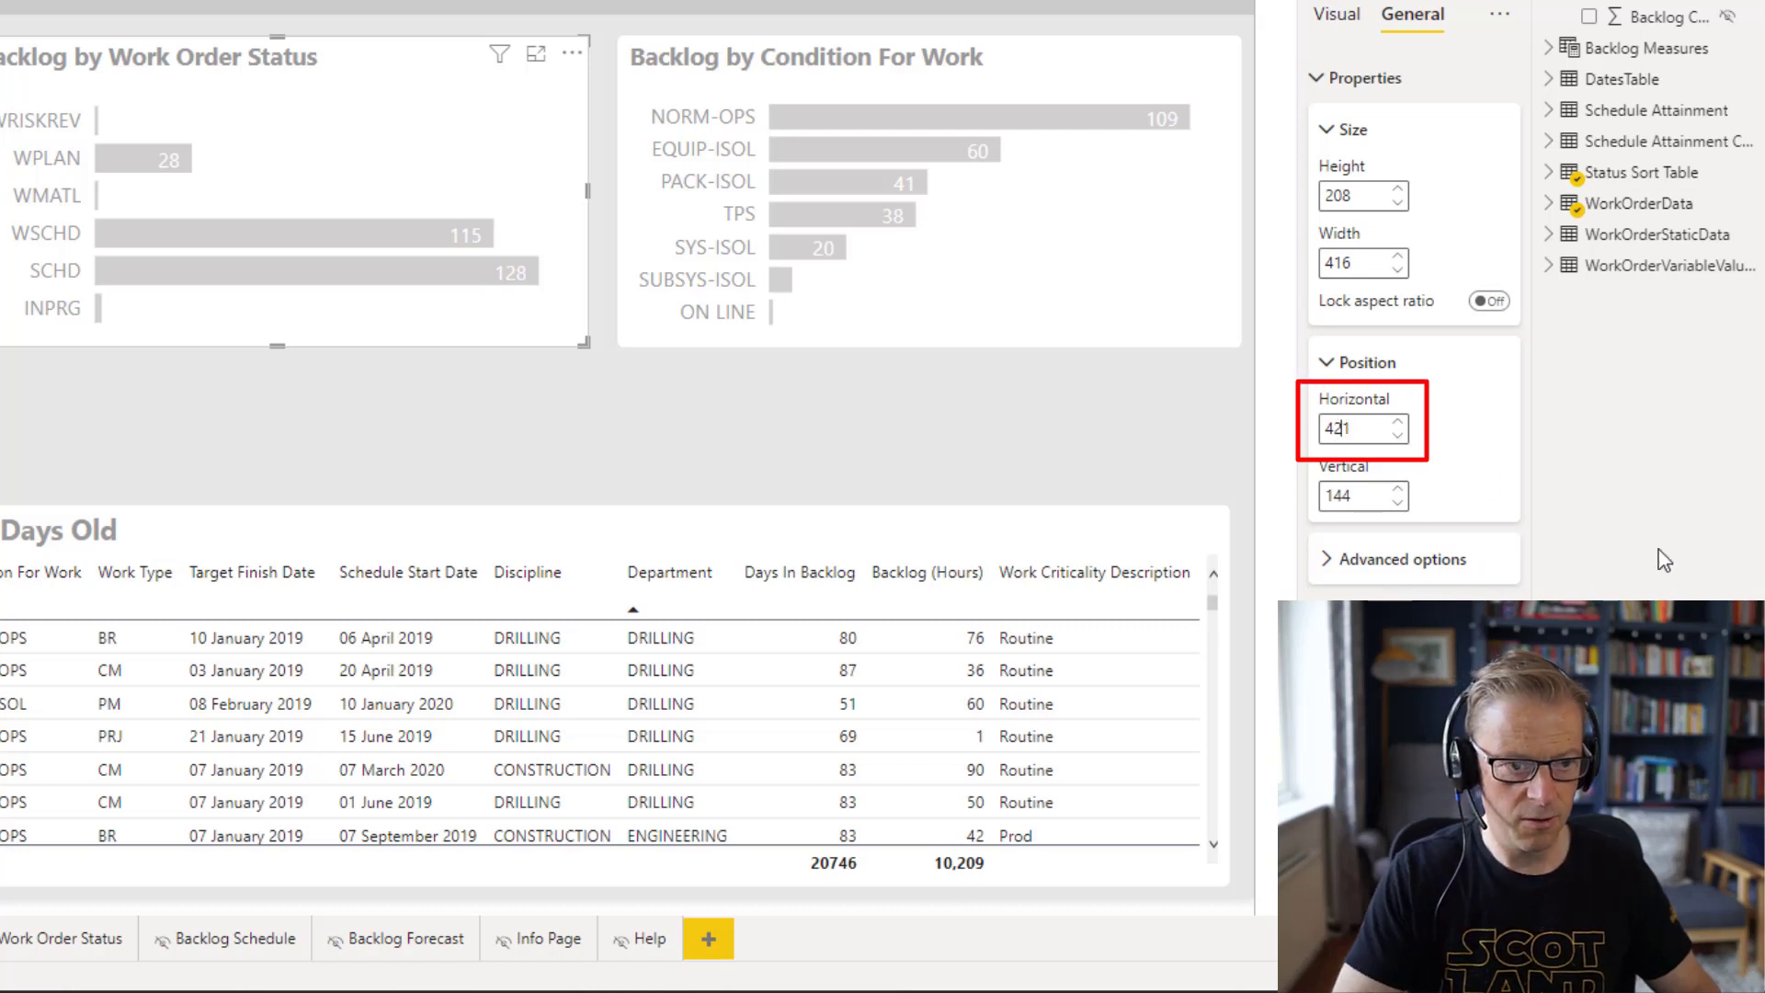
pyautogui.press('BackSpace')
pyautogui.write('3')
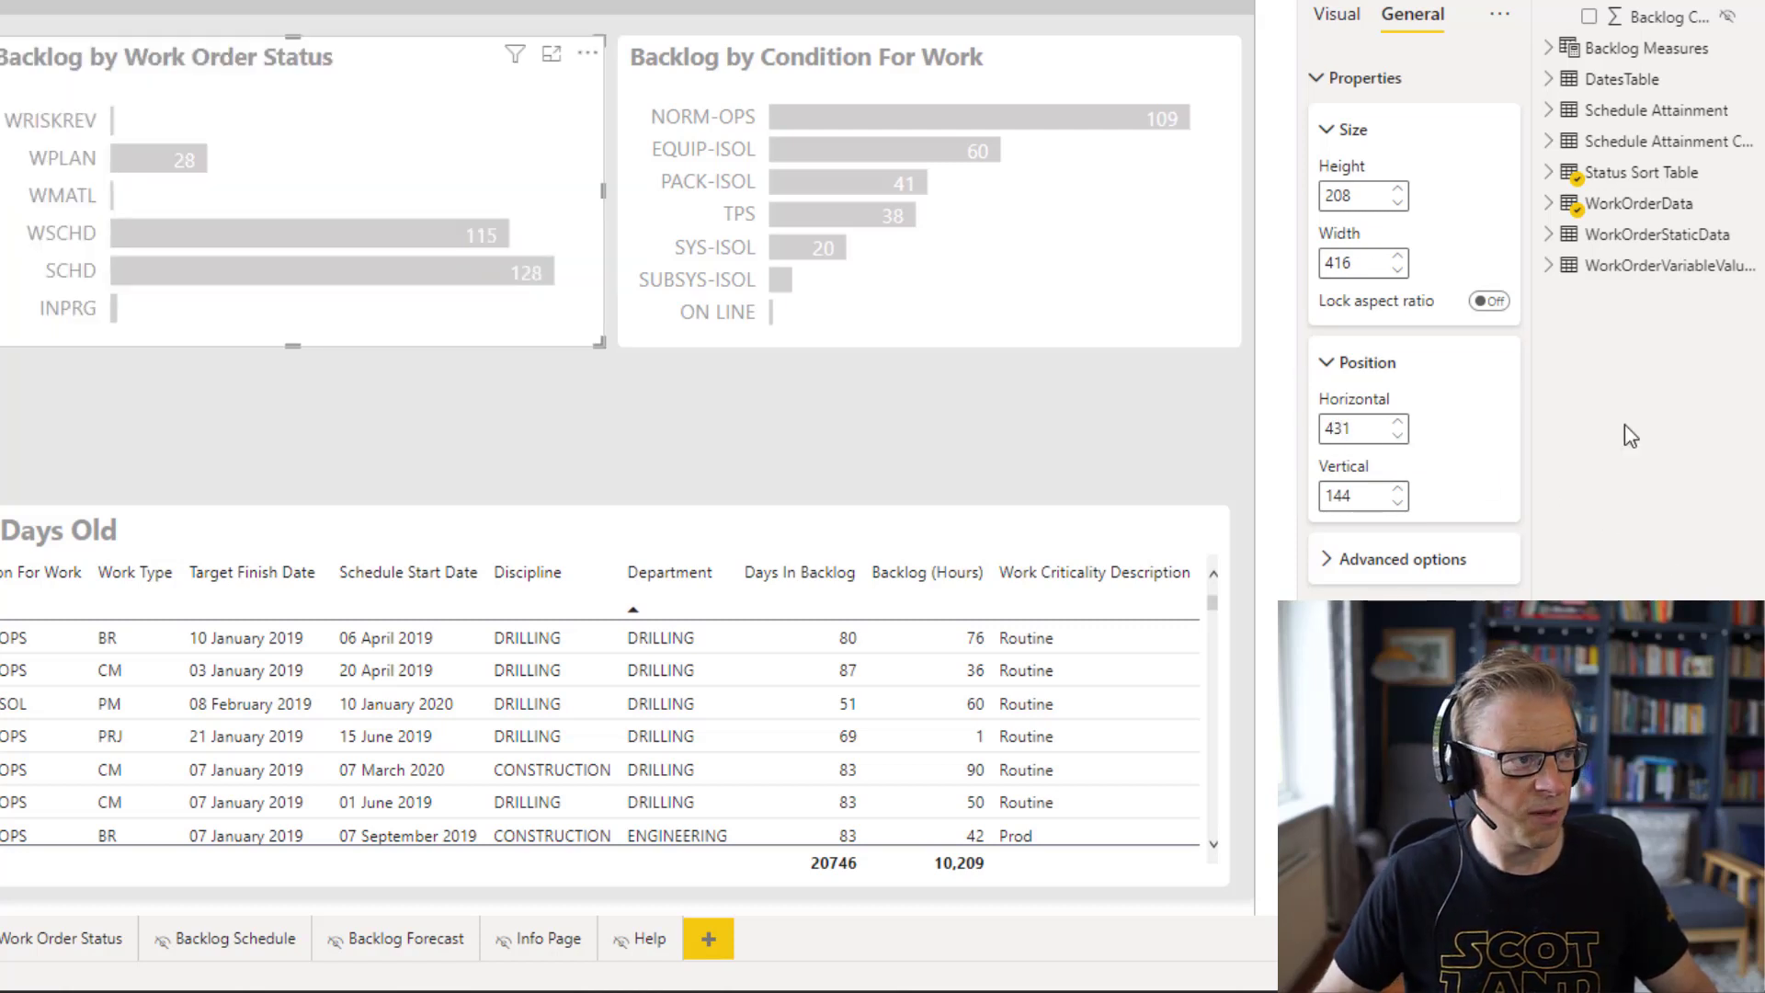
# Step: Move the Condition For Work chart against the Work Order Status chart's right edge and set the Work Order Status chart's width to 413.33
pyautogui.moveTo(761, 73); pyautogui.dragTo(756, 73)
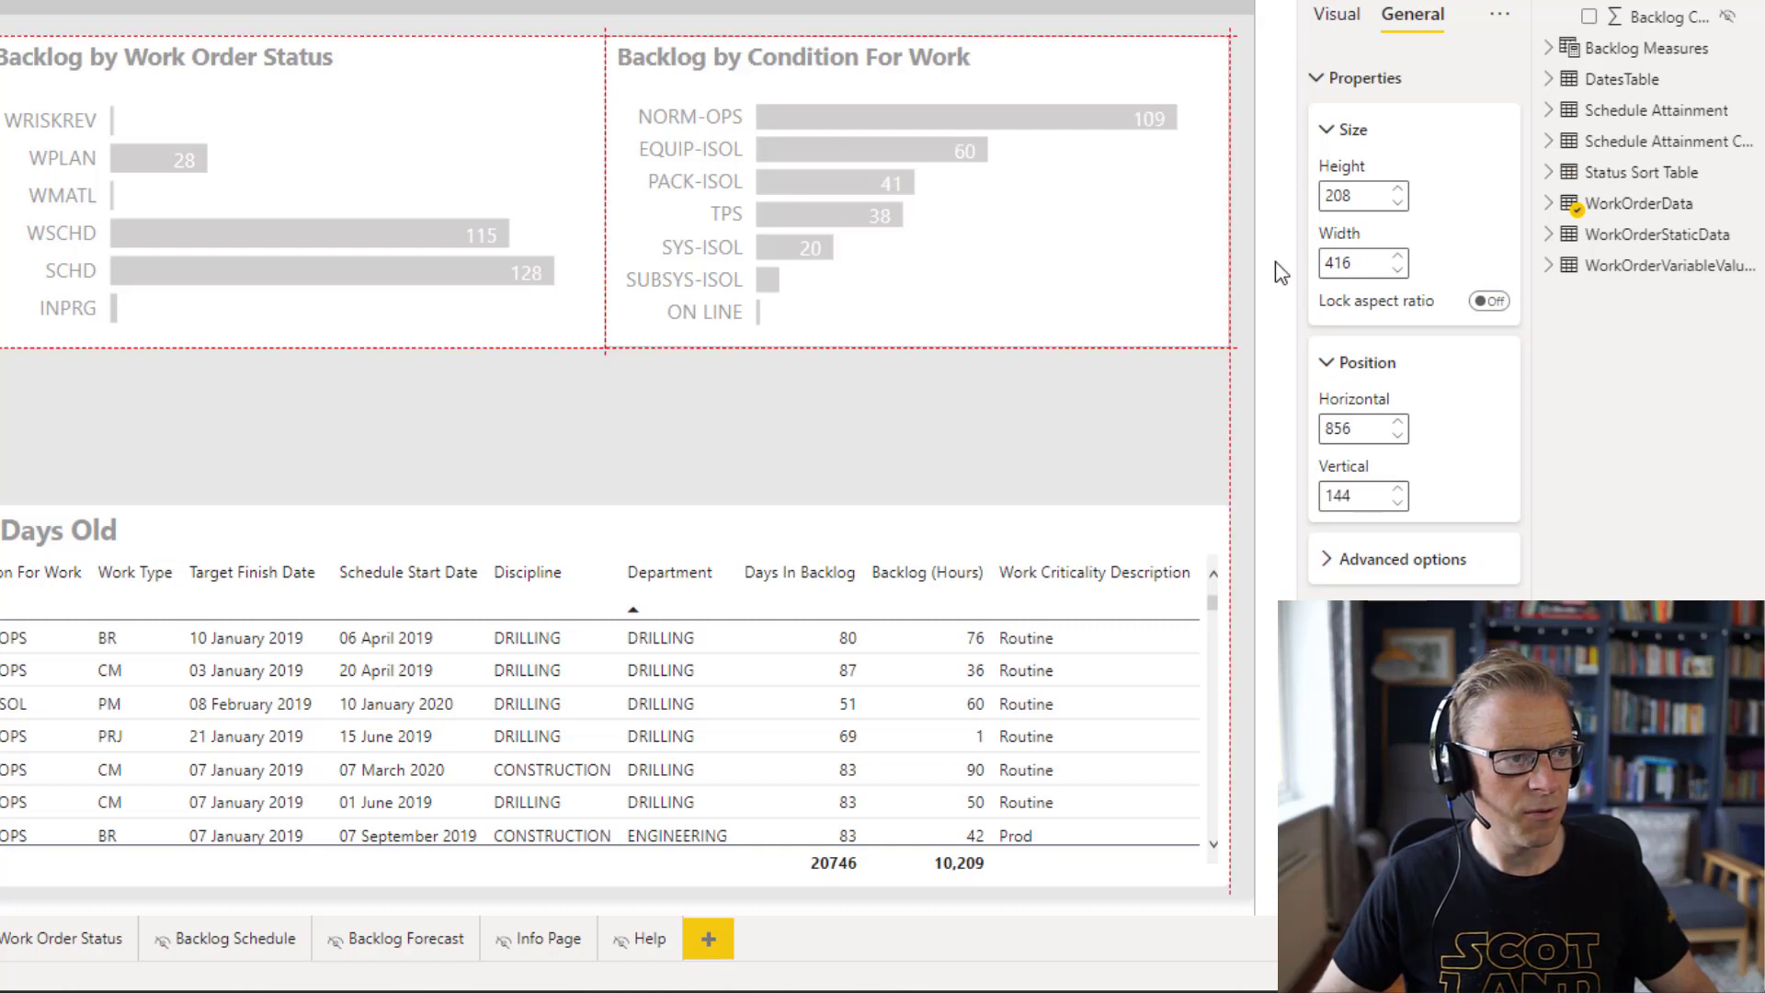
pyautogui.click(512, 118)
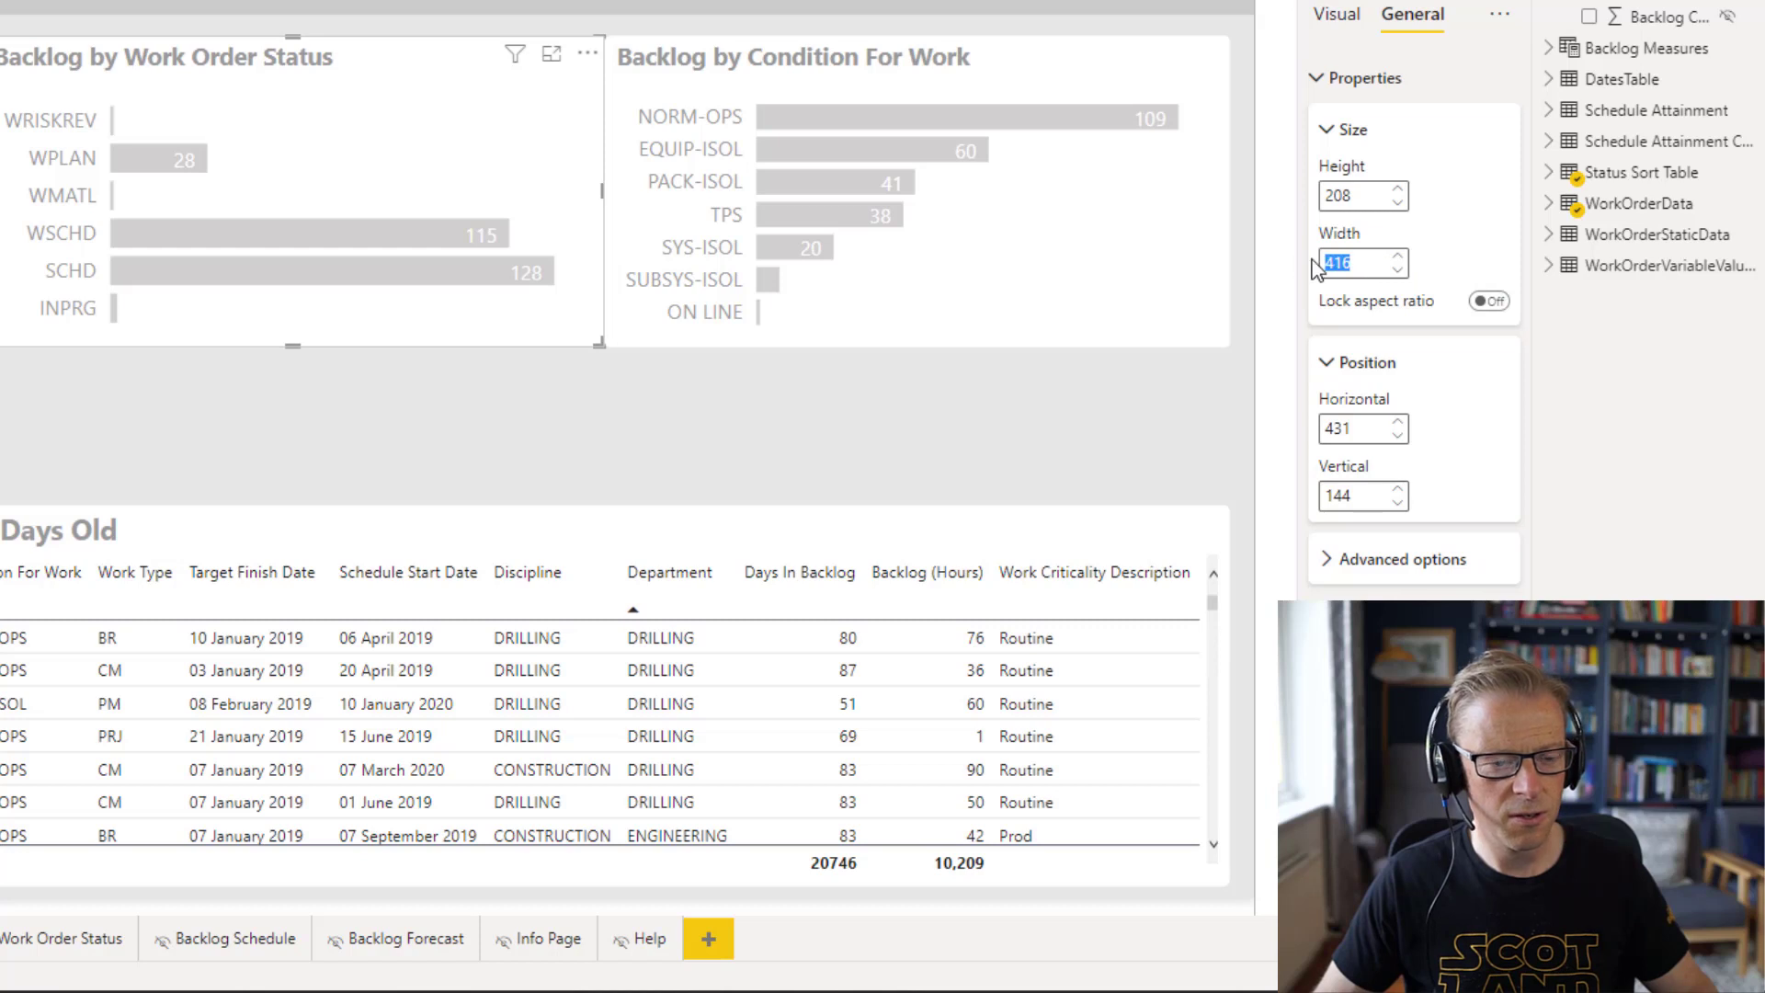
pyautogui.write('413')
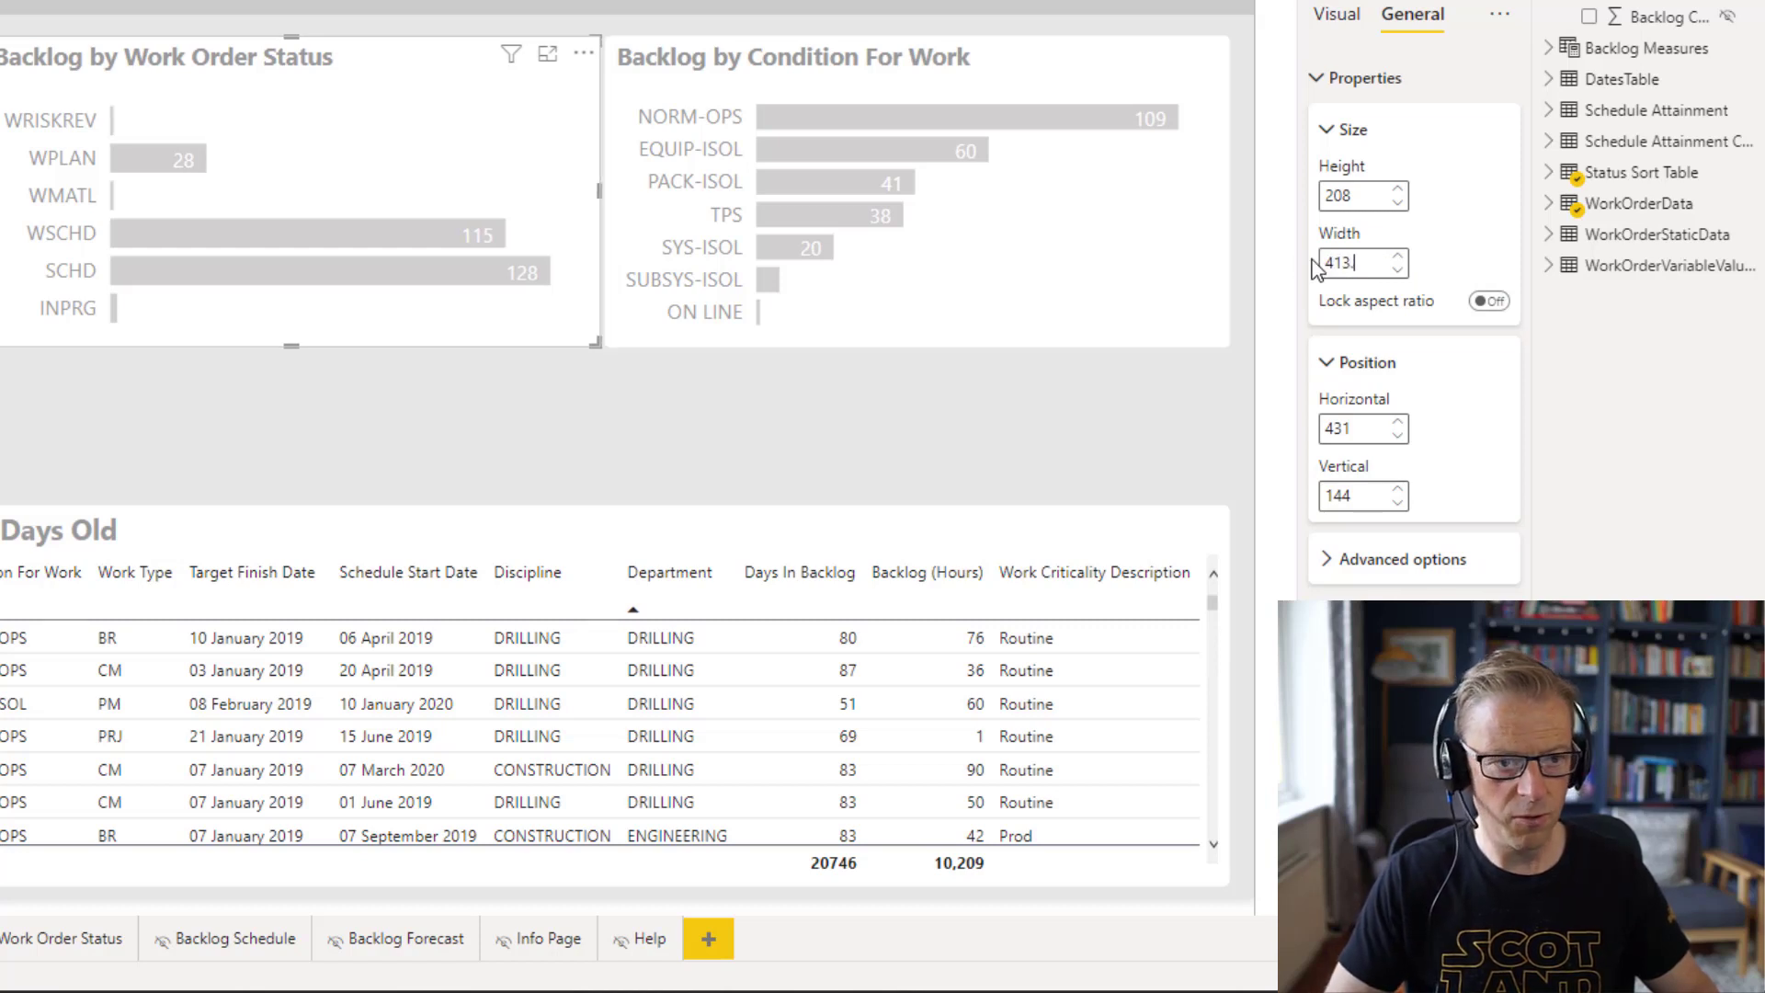
pyautogui.write('.33')
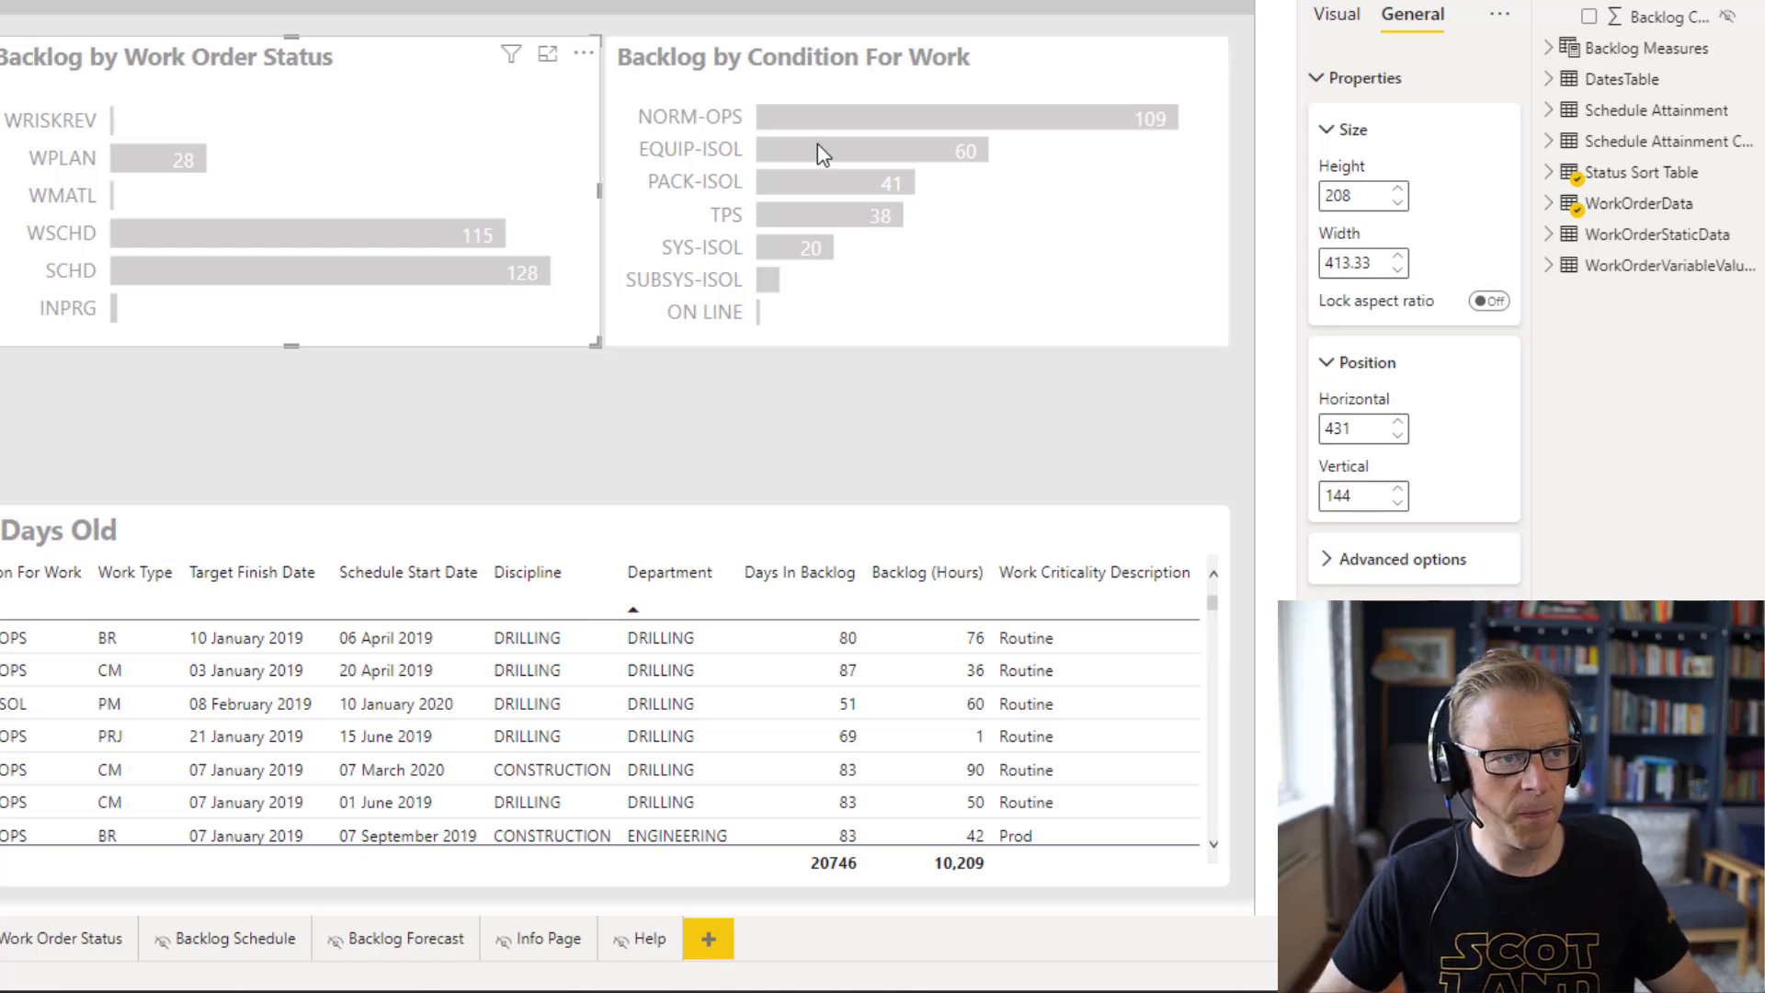
# Step: Move the Condition For Work chart against the narrowed Work Order Status chart and increase its horizontal position to leave a small gap between them
pyautogui.click(749, 75)
pyautogui.moveTo(743, 75); pyautogui.dragTo(740, 75)
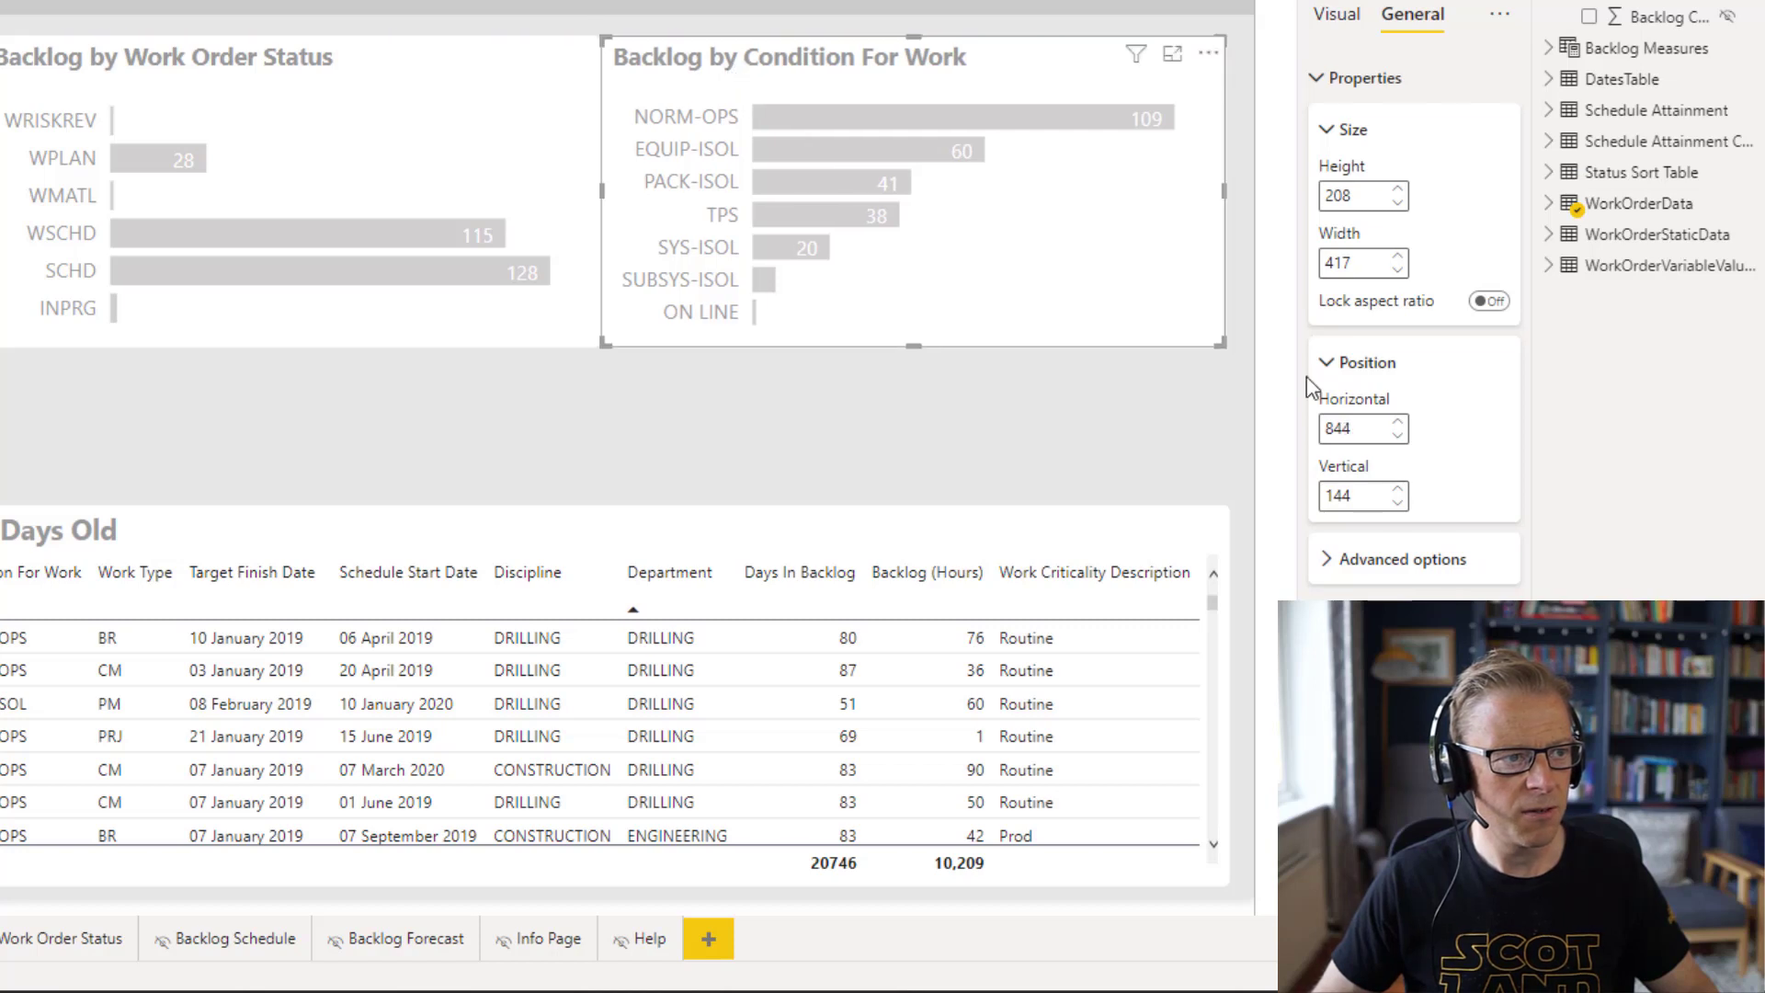
pyautogui.click(1342, 428)
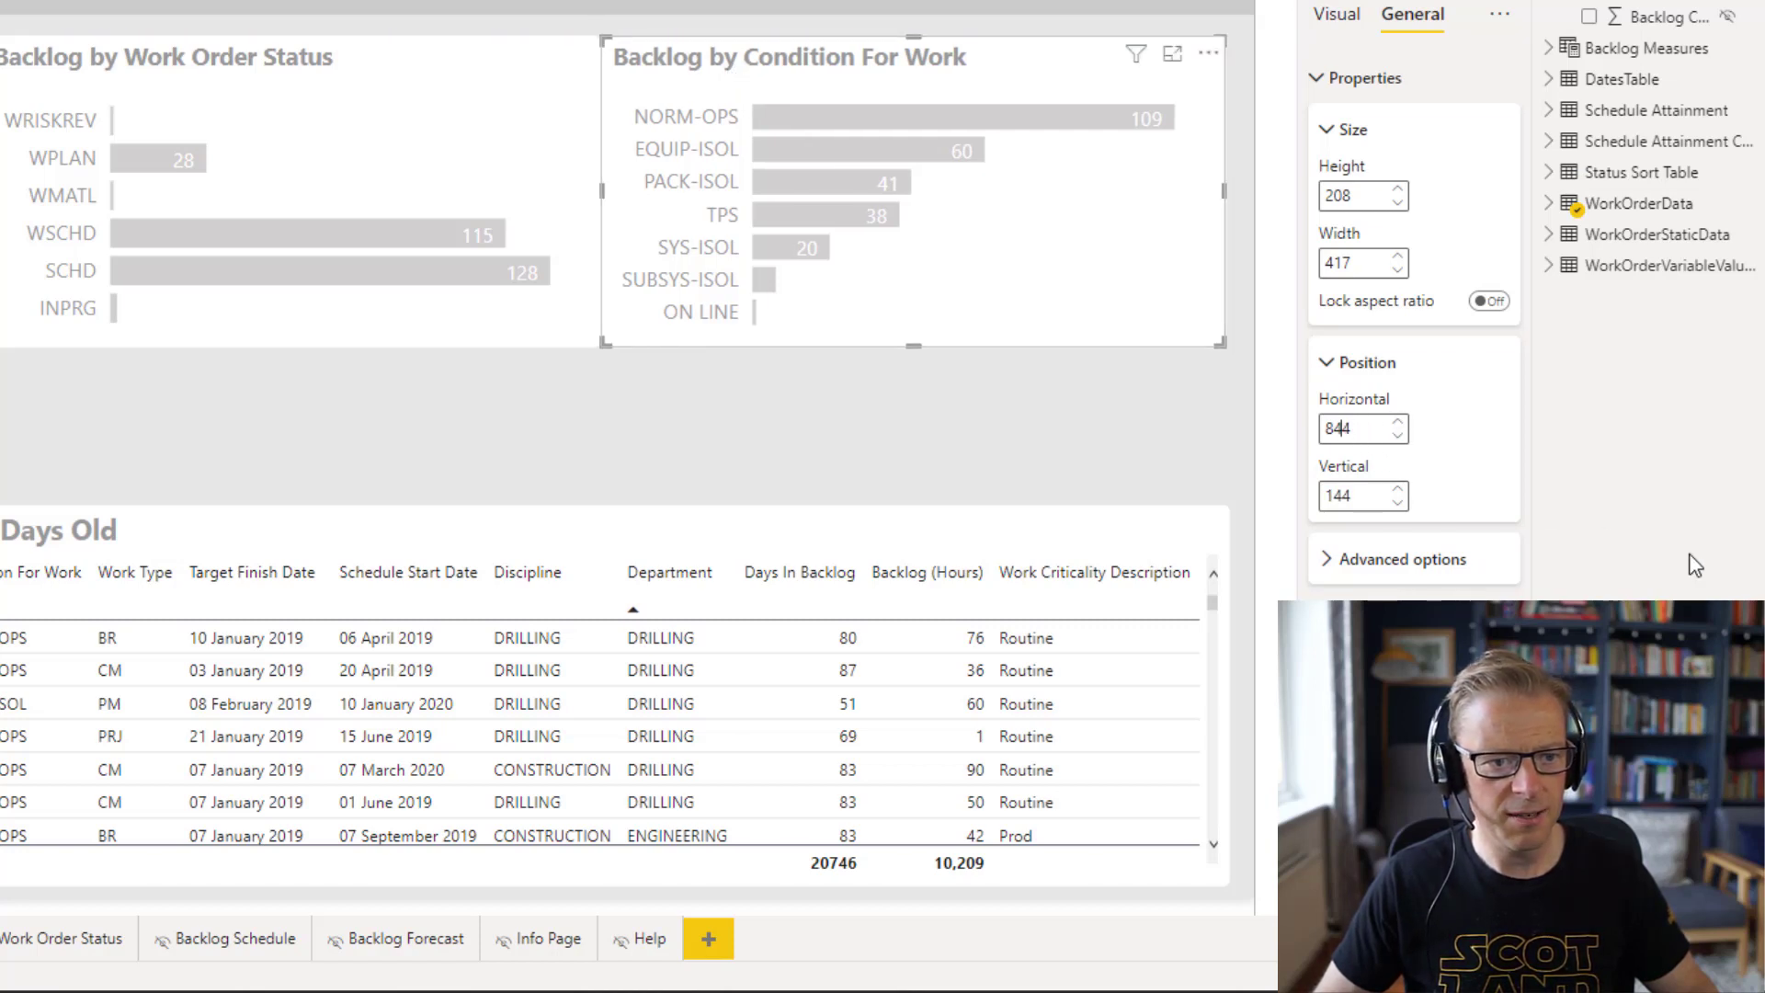
pyautogui.press('Delete')
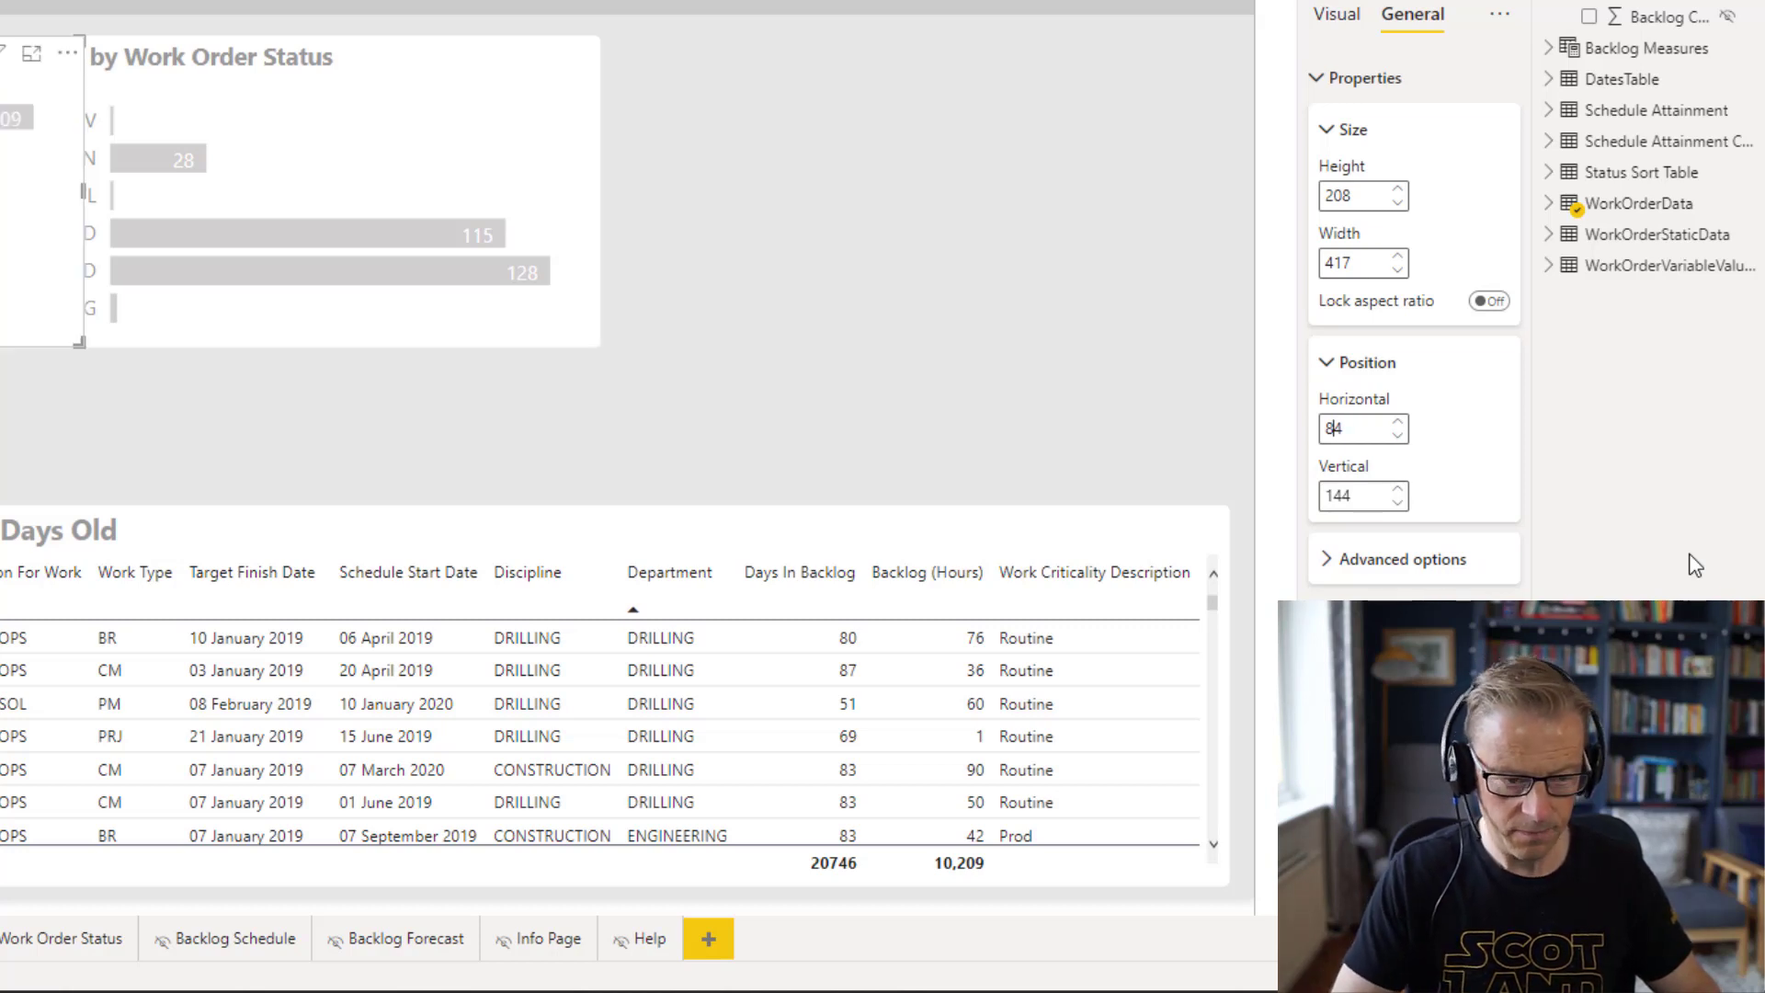
pyautogui.write('4')
pyautogui.click(1183, 406)
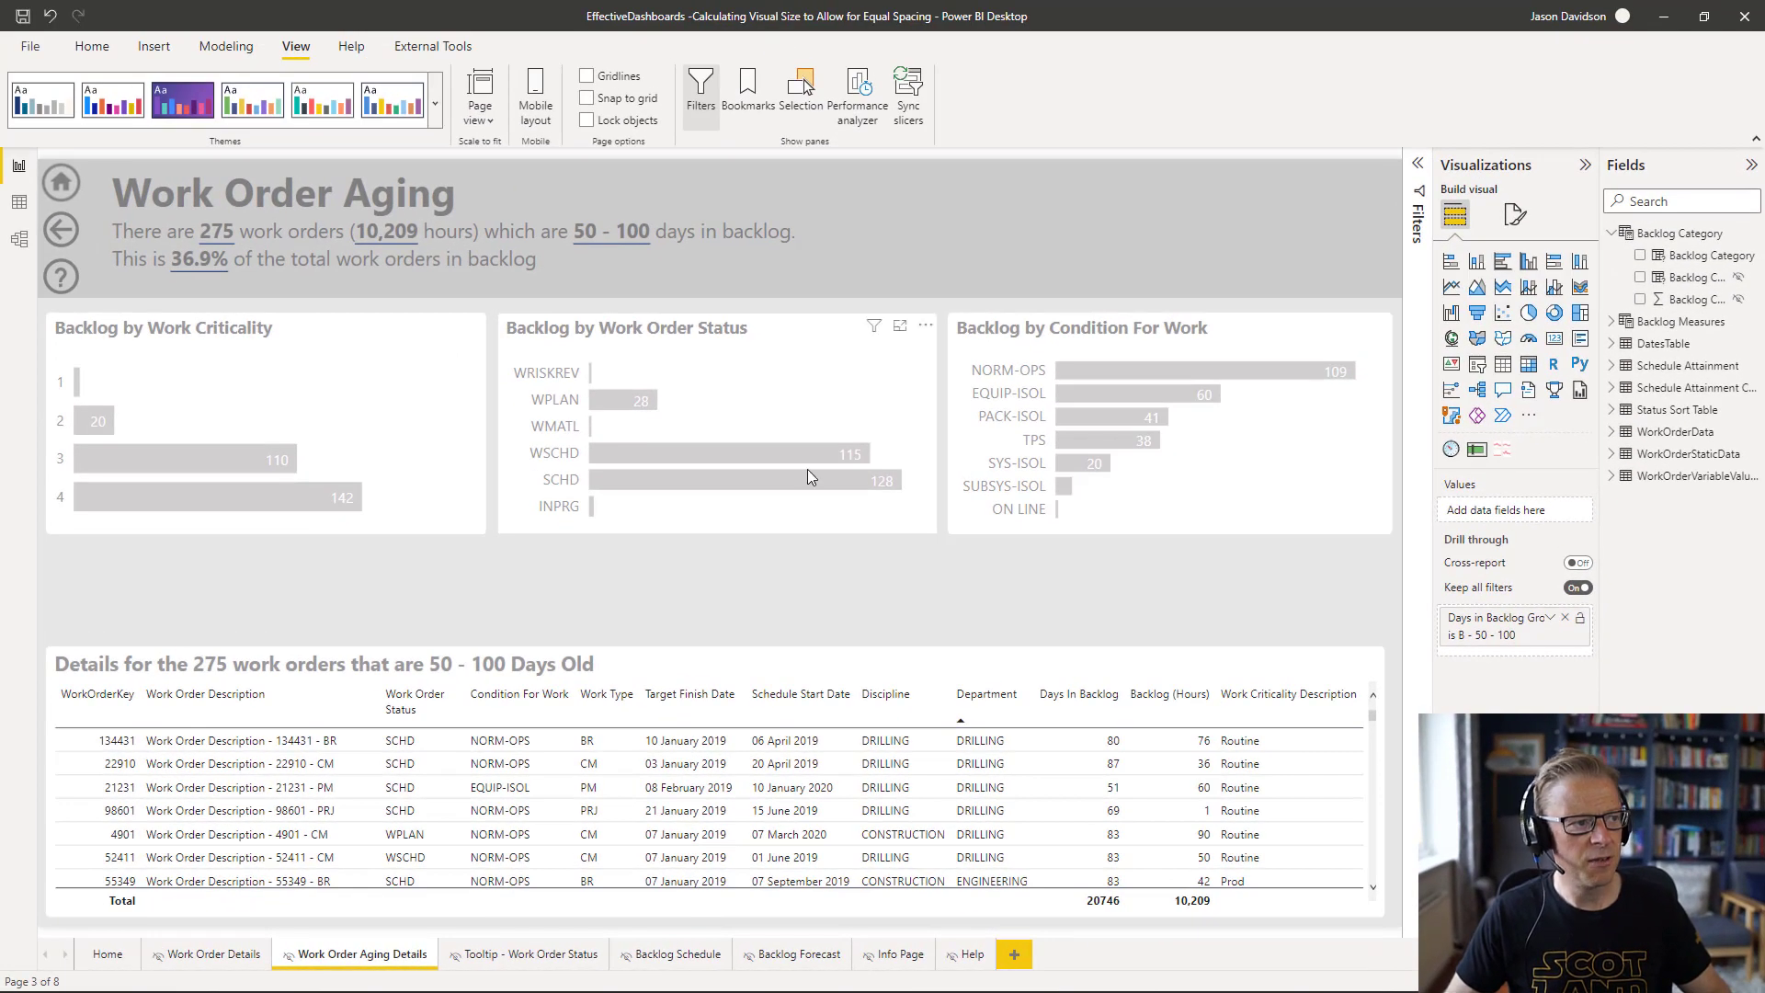
pyautogui.click(1515, 214)
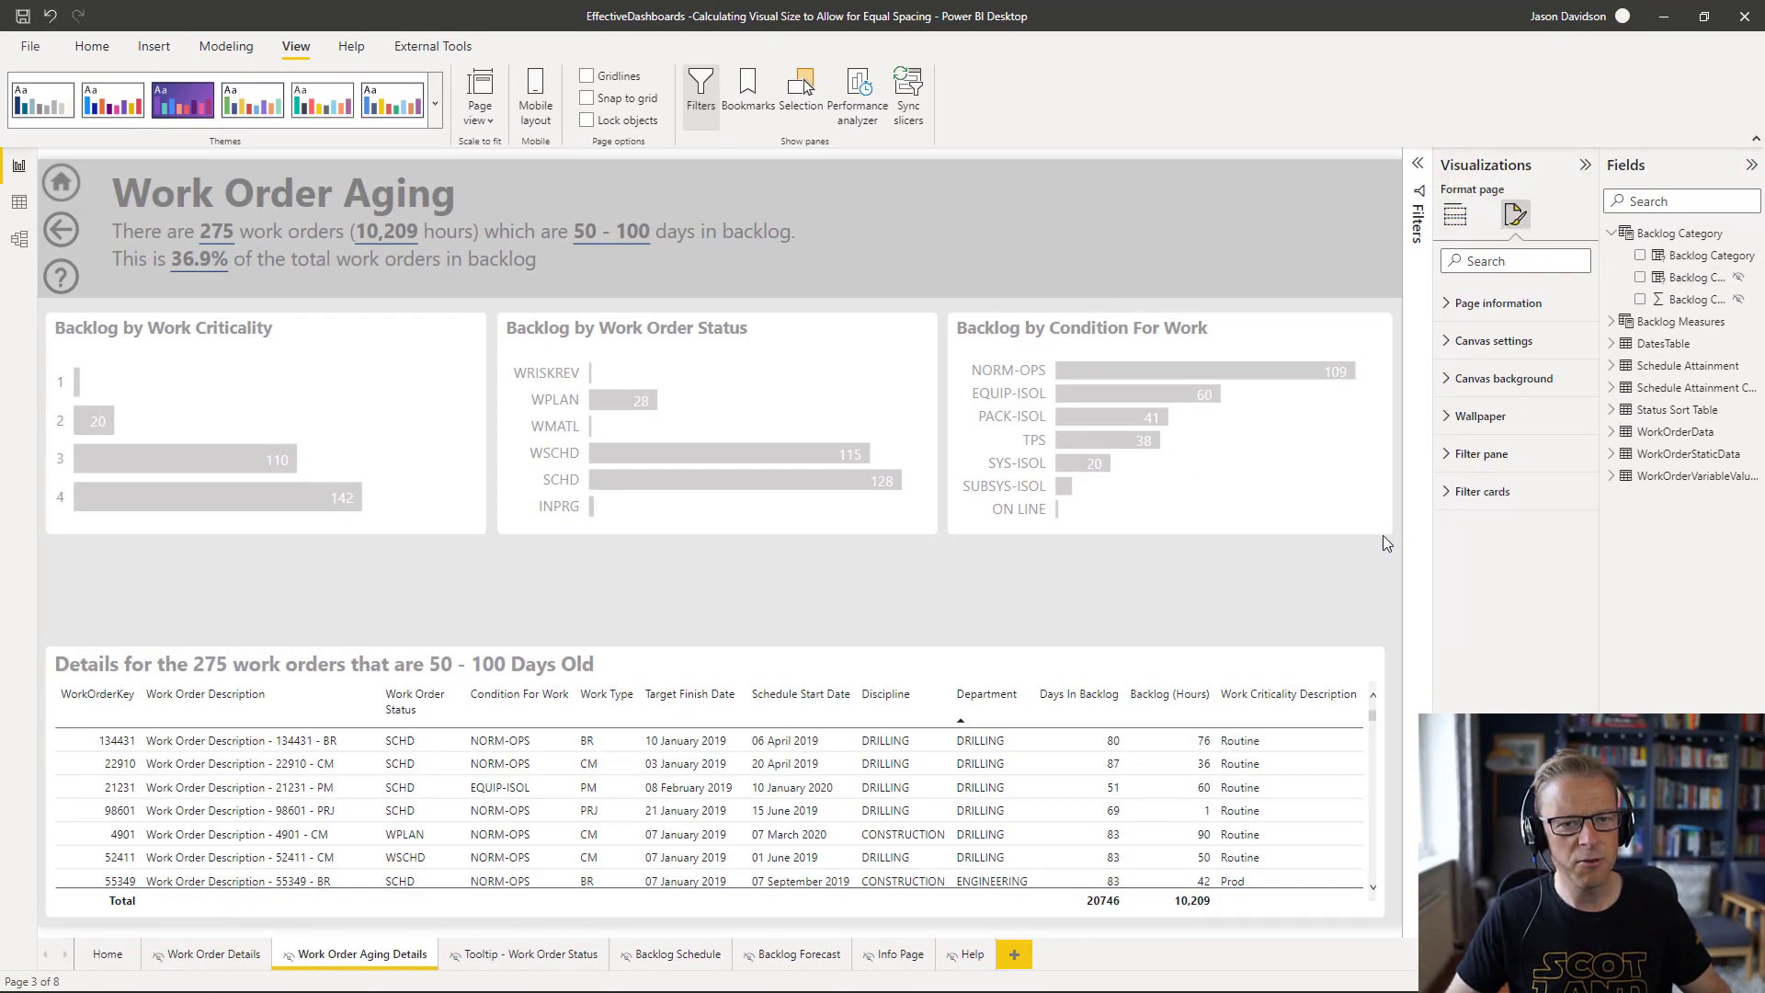
pyautogui.click(1459, 225)
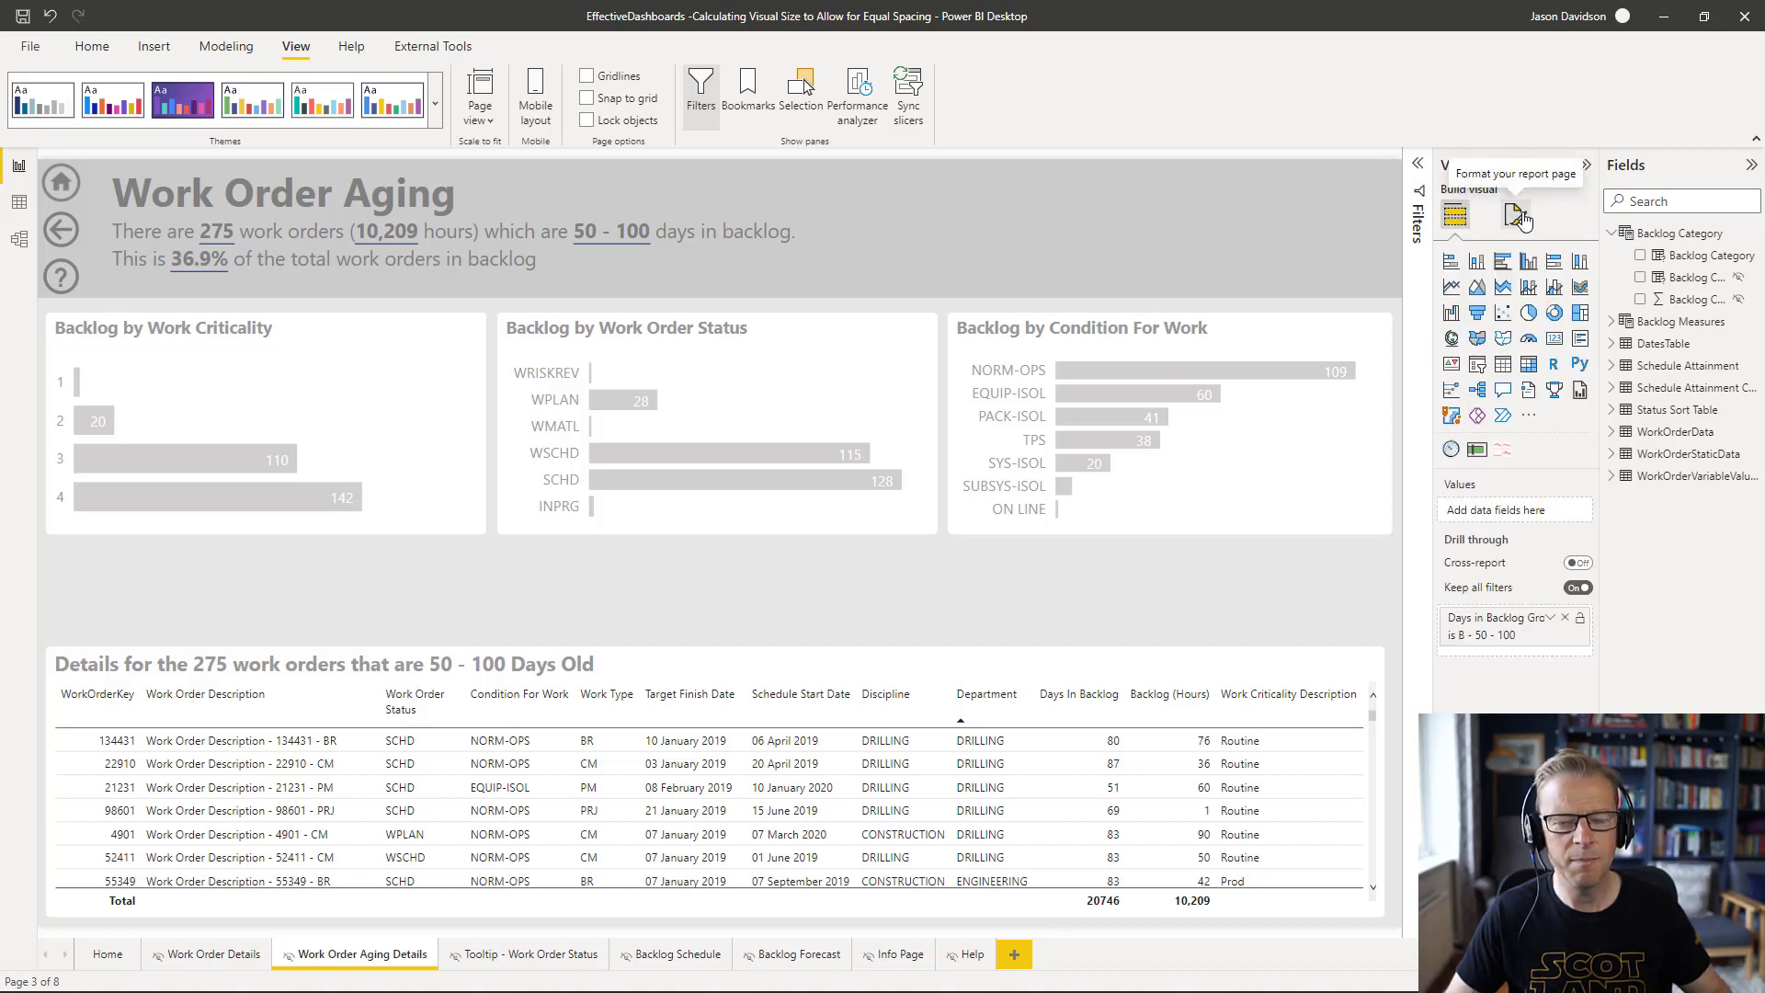